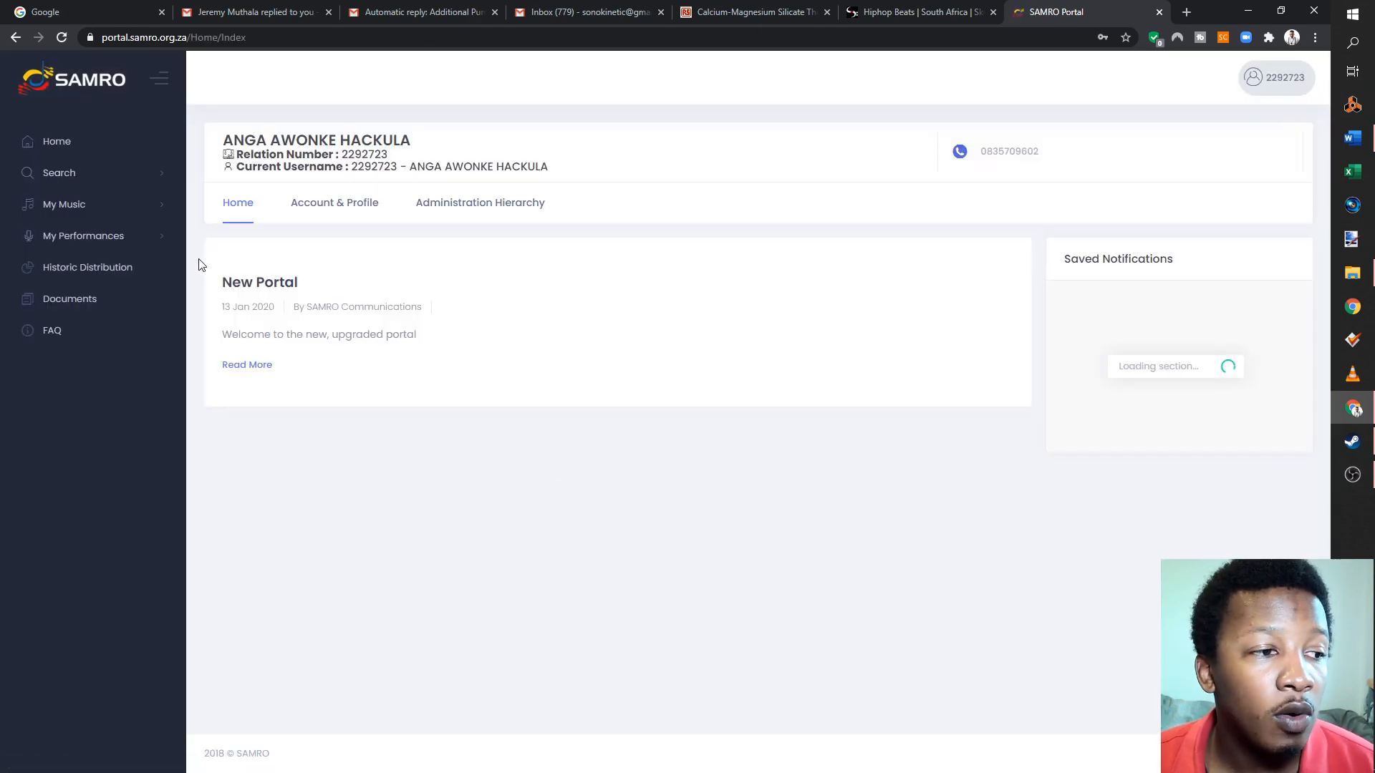
- Create a new music notification and set Assignment Music to "No assignment music"
left_click(102, 210)
left_click(95, 322)
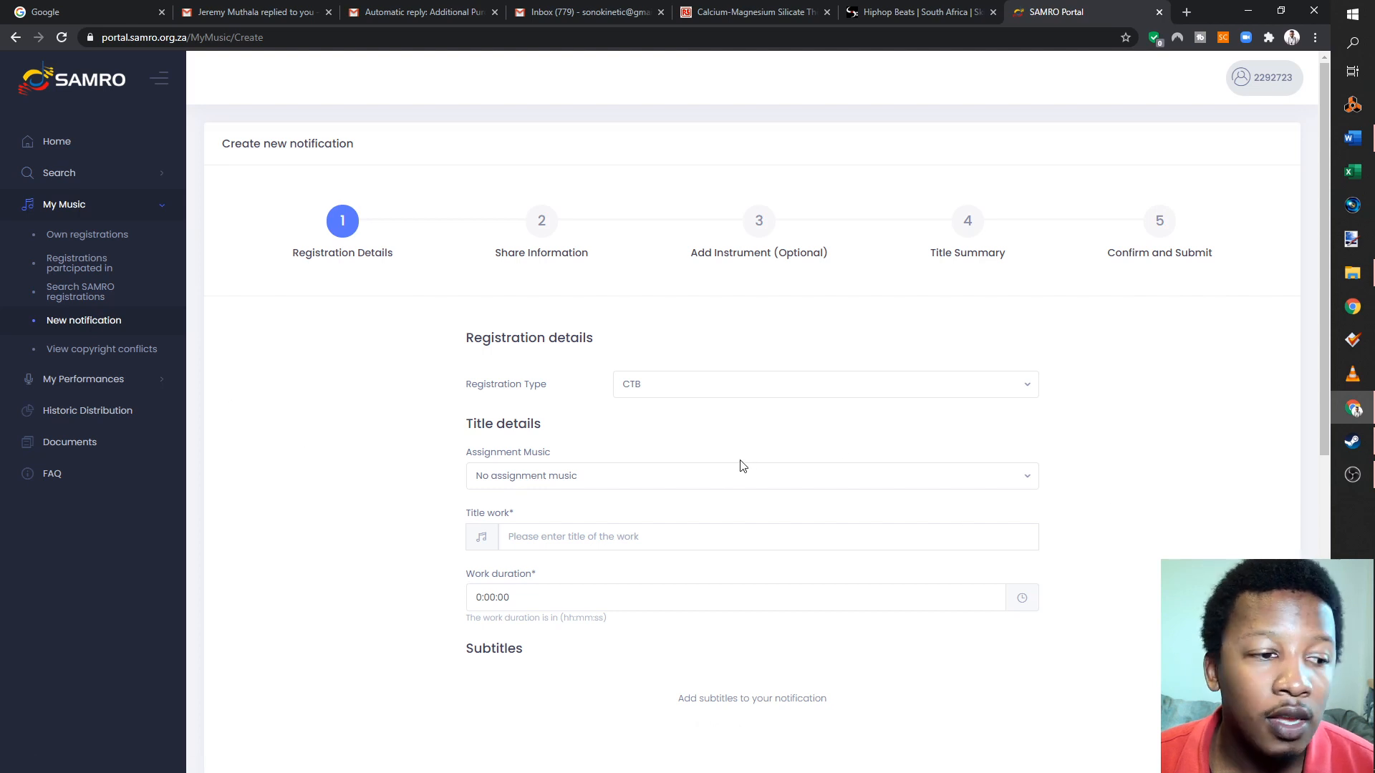
left_click(719, 474)
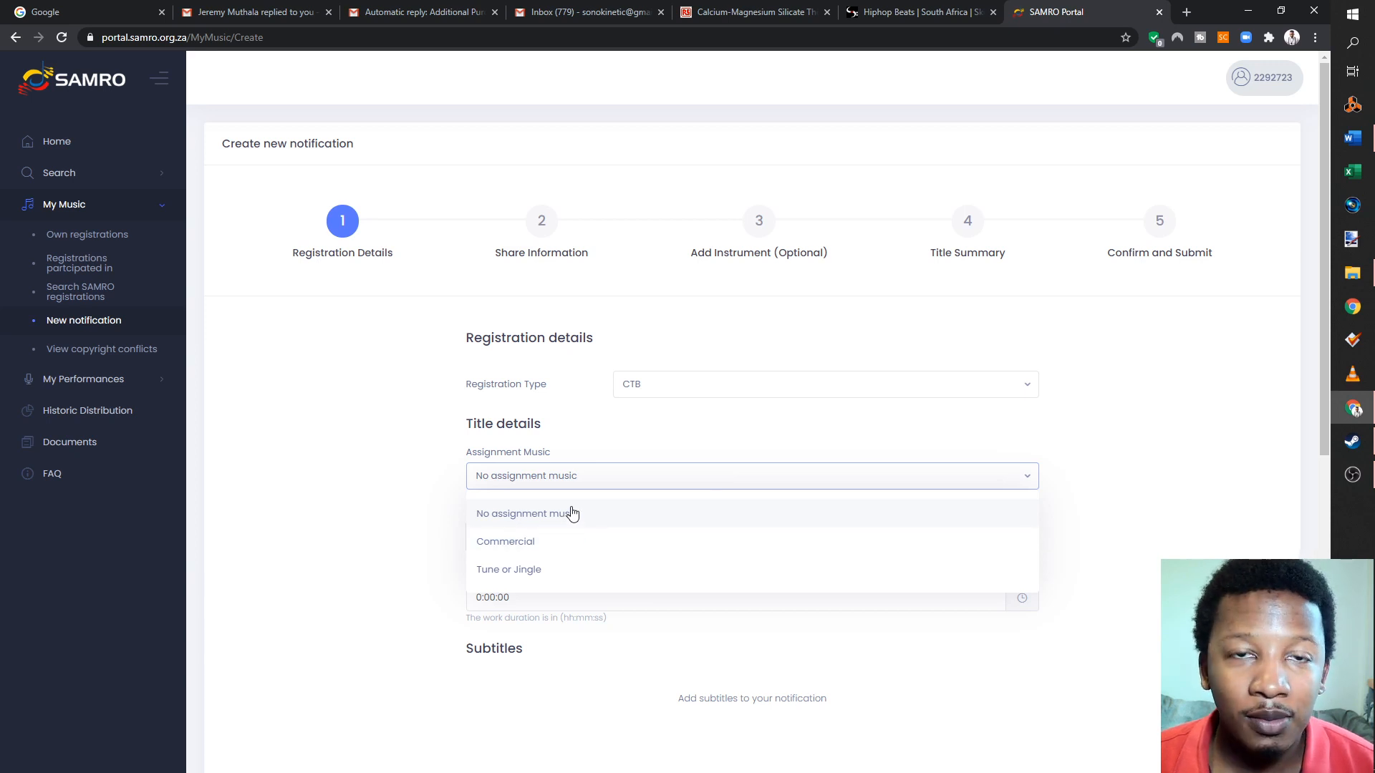
left_click(538, 473)
left_click(537, 472)
left_click(511, 513)
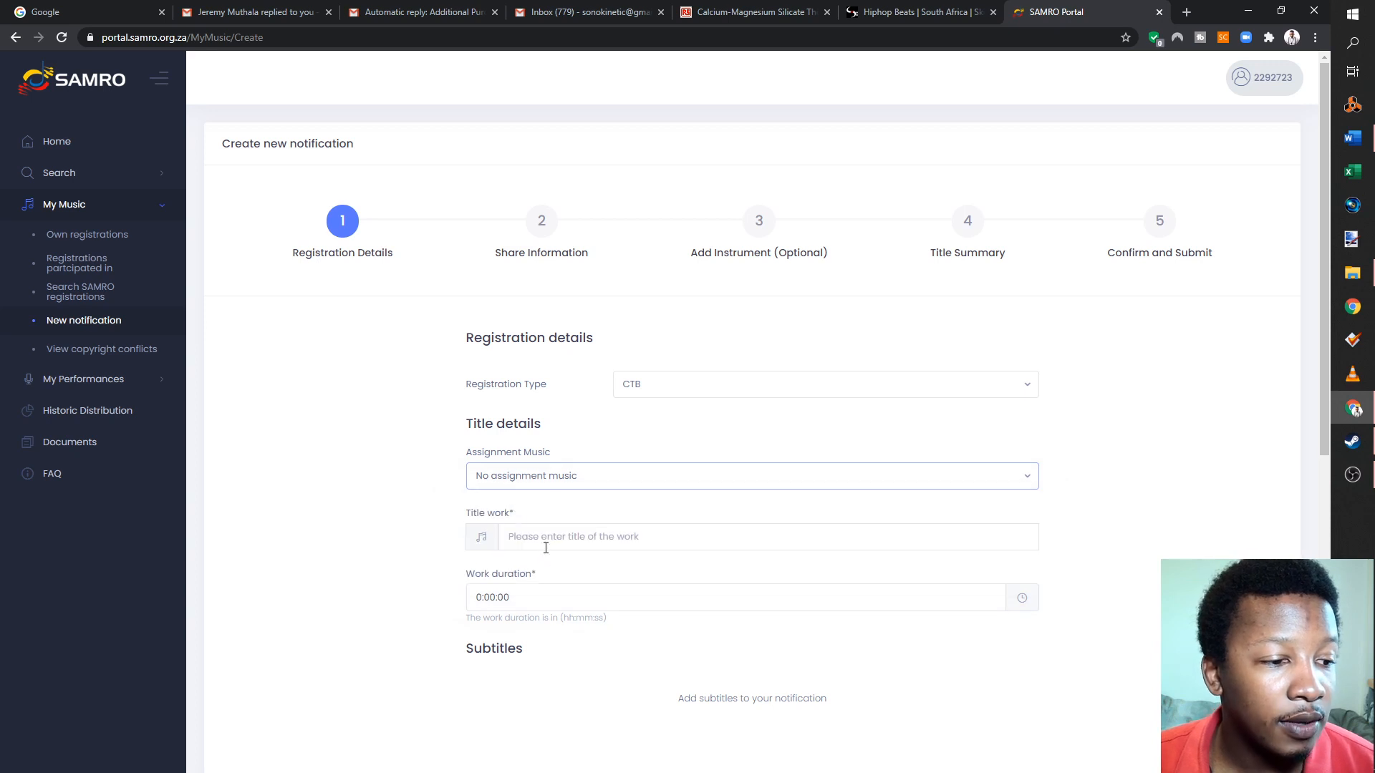
left_click(510, 539)
left_click(571, 478)
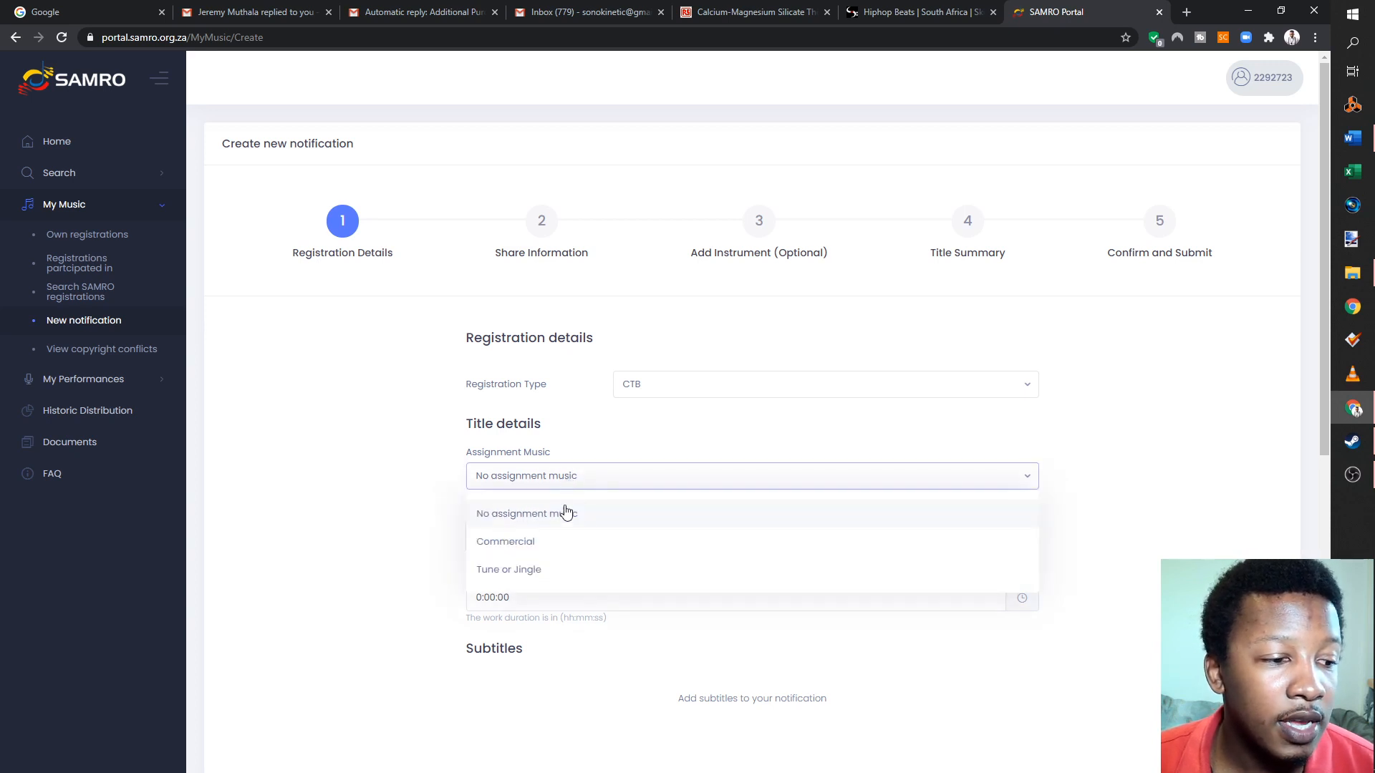
left_click(570, 487)
- Enter "No Love" as the title of the work and set the work duration to 0:02:00
left_click(565, 538)
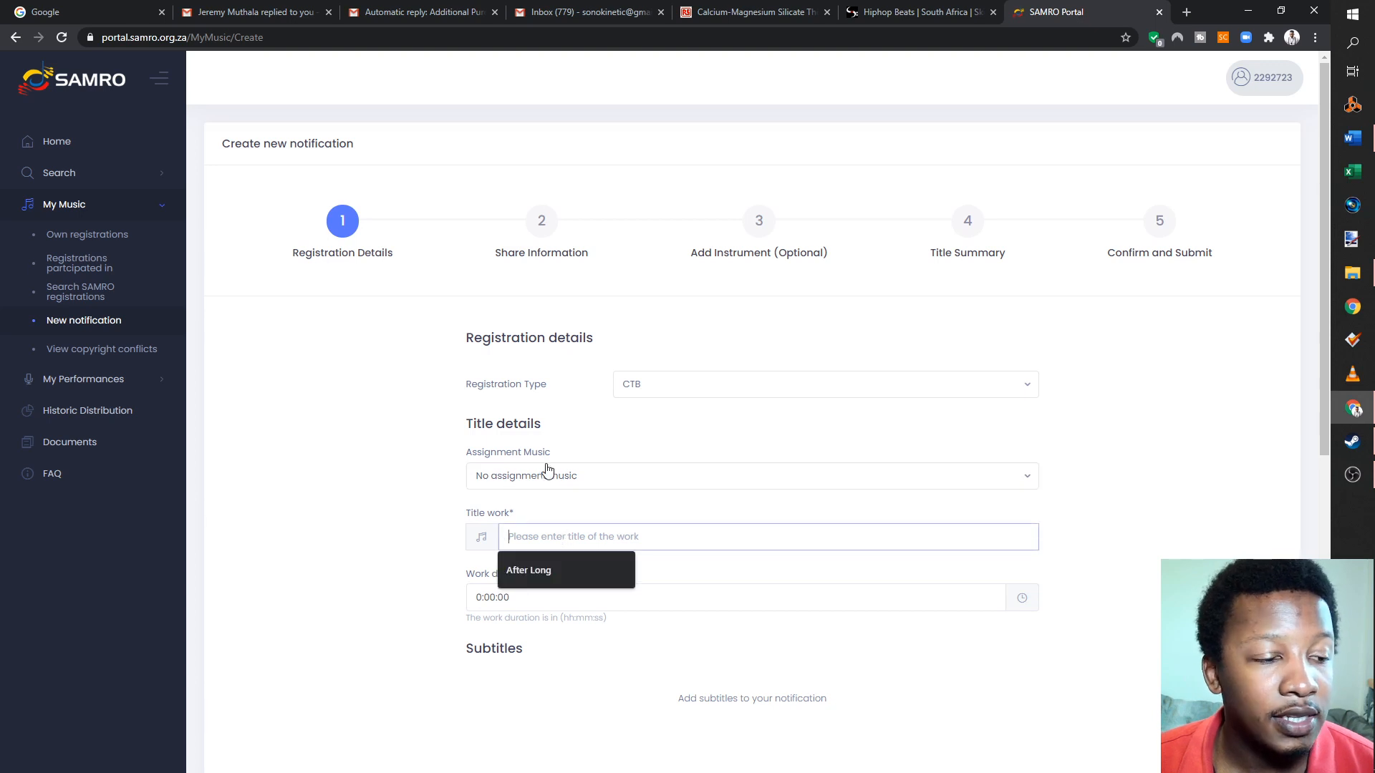
type("N")
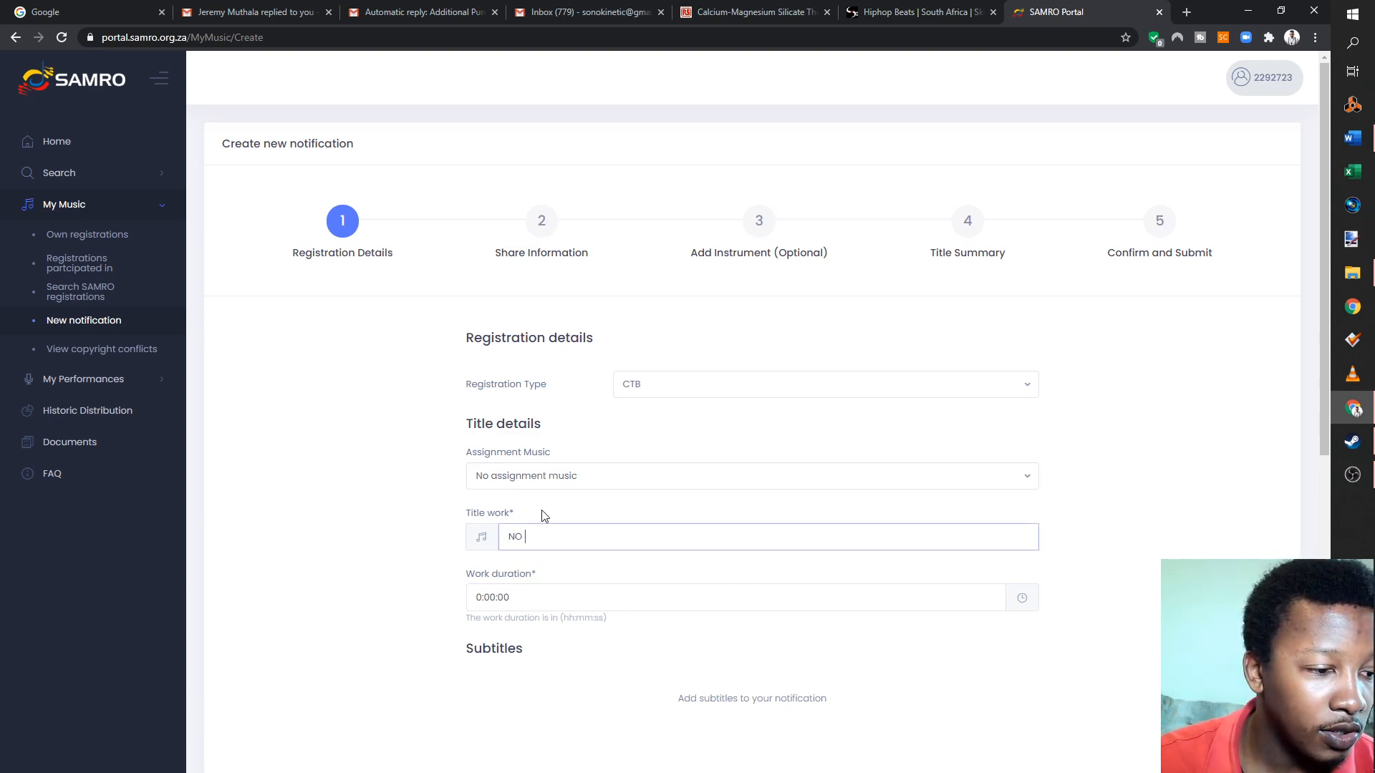
type("o Love")
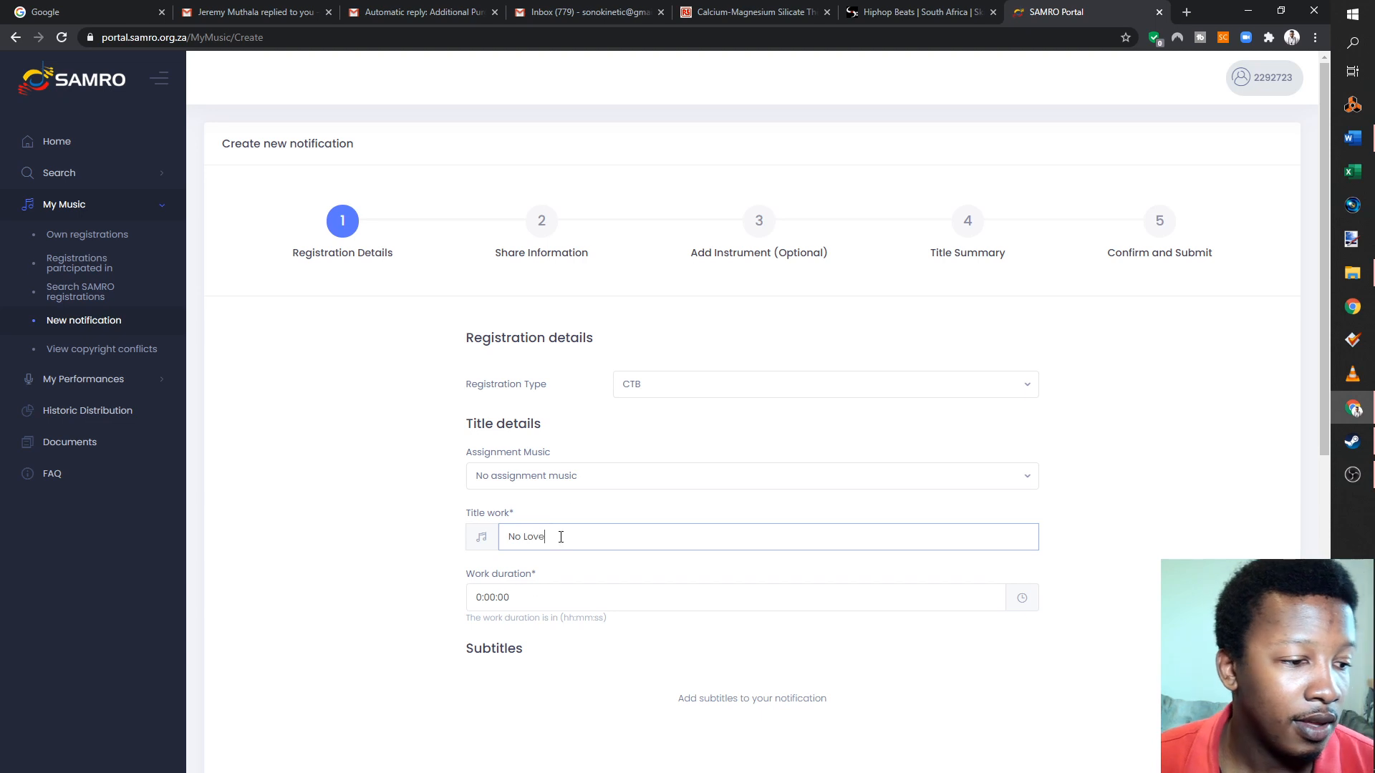
left_click(505, 597)
double_click(535, 511)
left_click(673, 660)
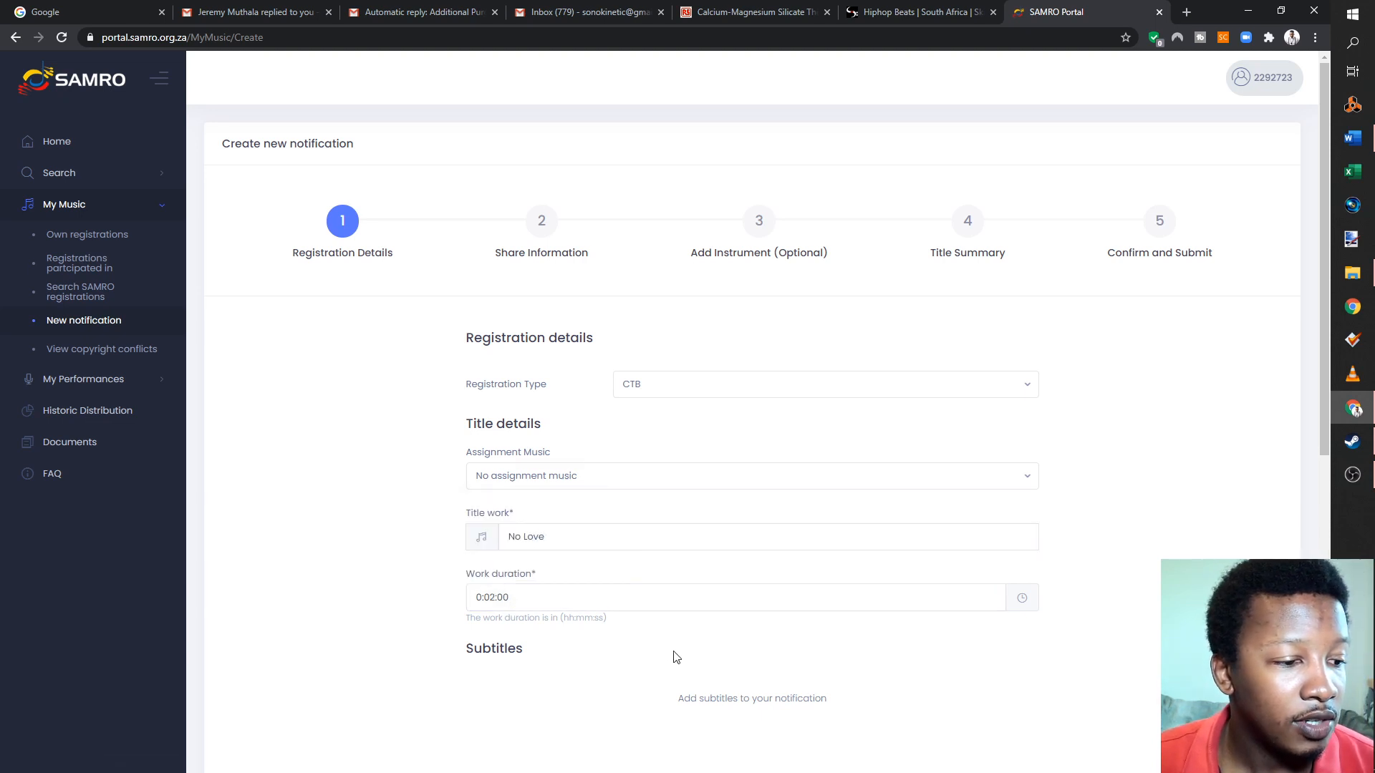
- Add the subtitle "No Love(Original)" to the notification, reusing the copied work title
scroll(673, 659, "down", 3)
left_click(678, 599)
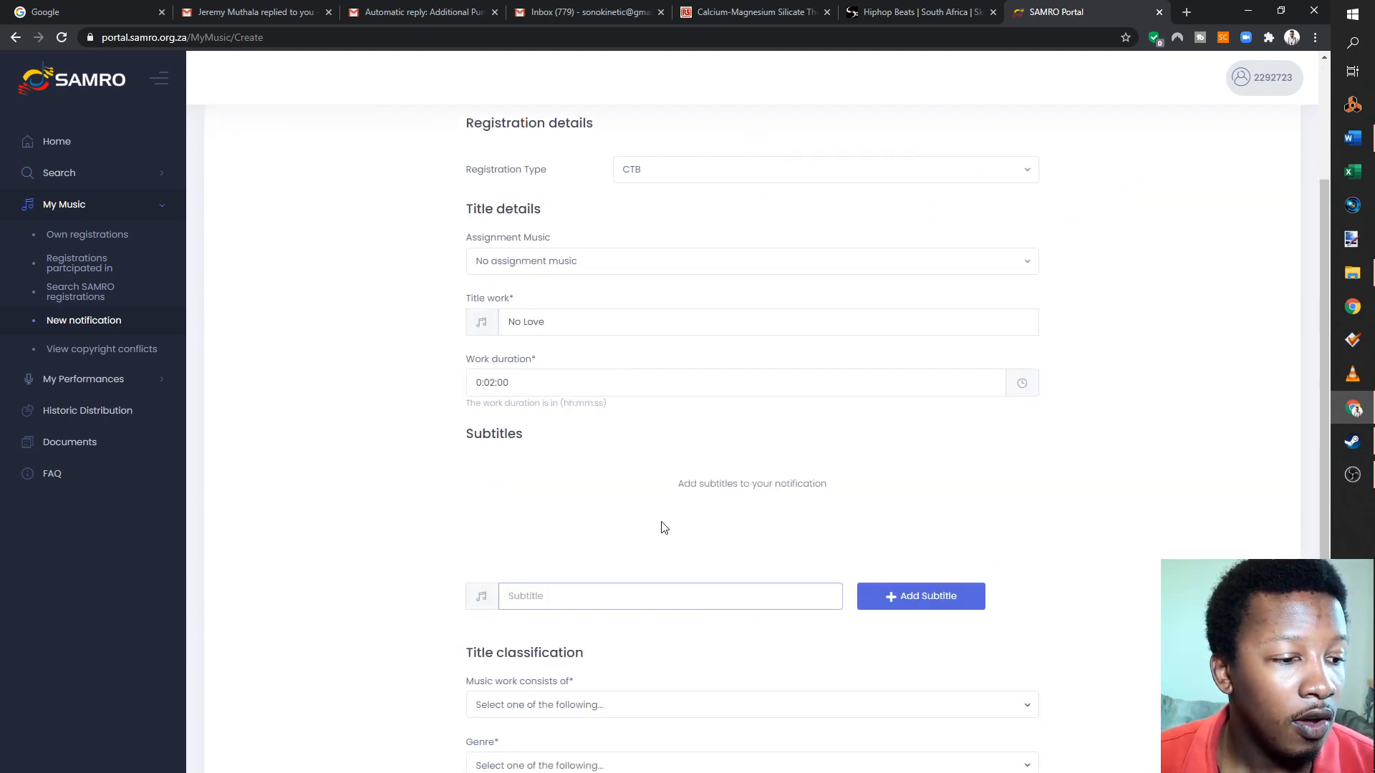
left_click_drag(546, 322, 193, 309)
key("ctrl+c")
left_click(620, 601)
key("ctrl+v")
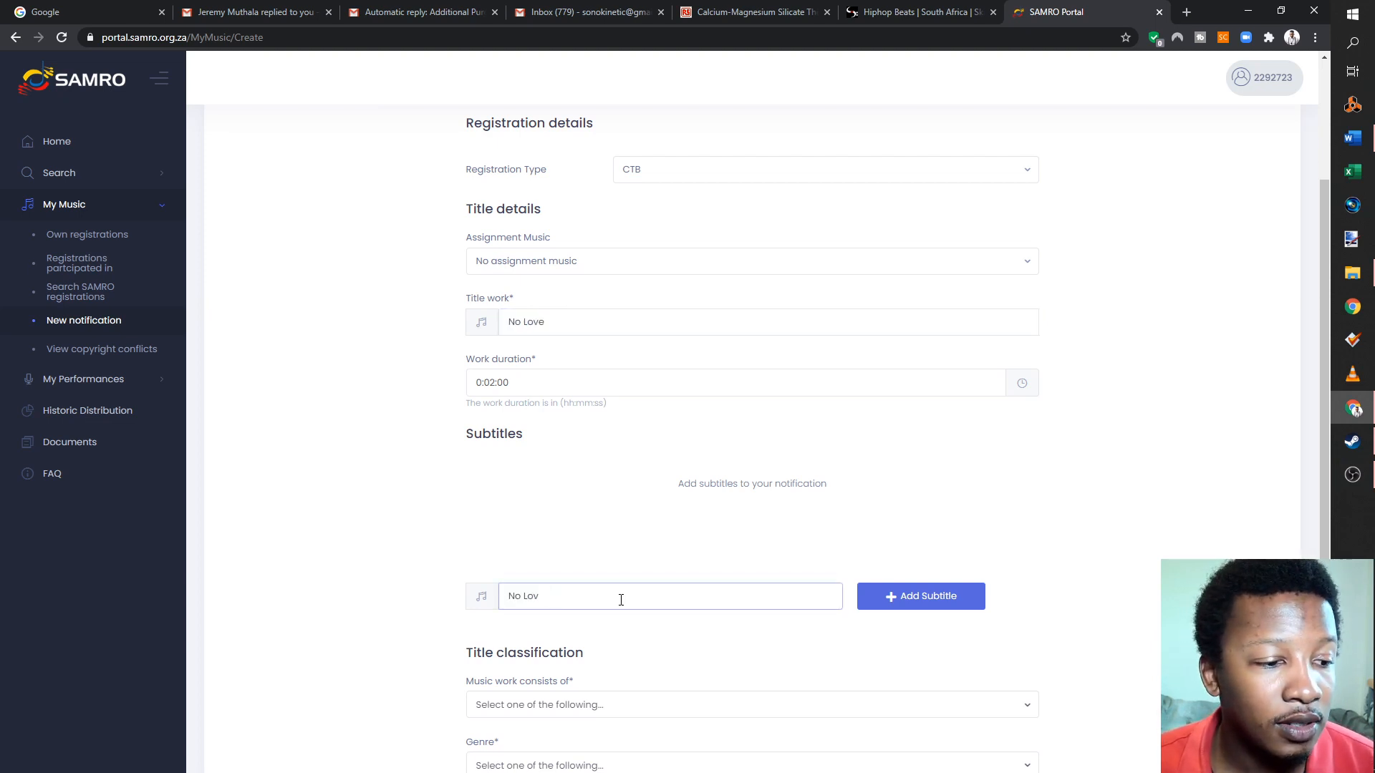
key("BackSpace")
key("ctrl+v")
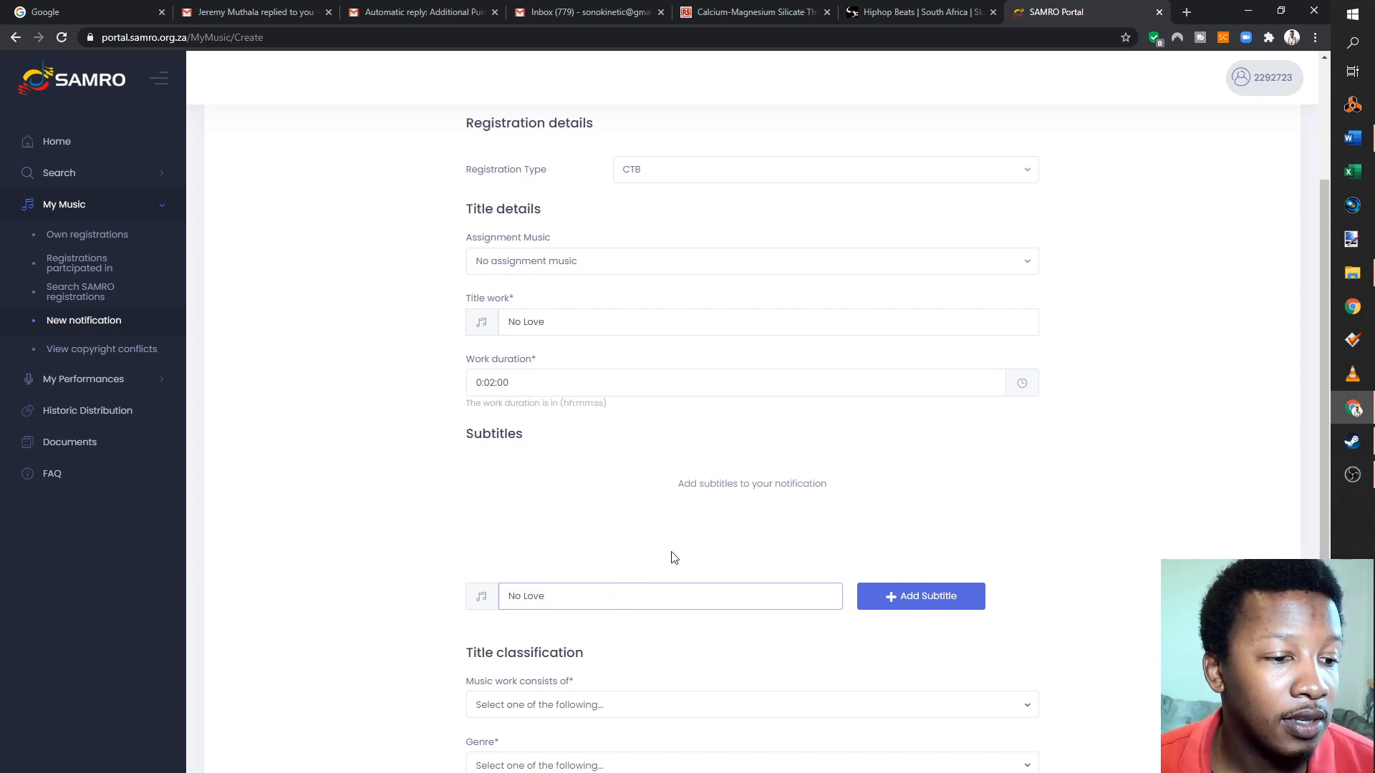
scroll(673, 555, "down", 5)
scroll(592, 385, "up", 3)
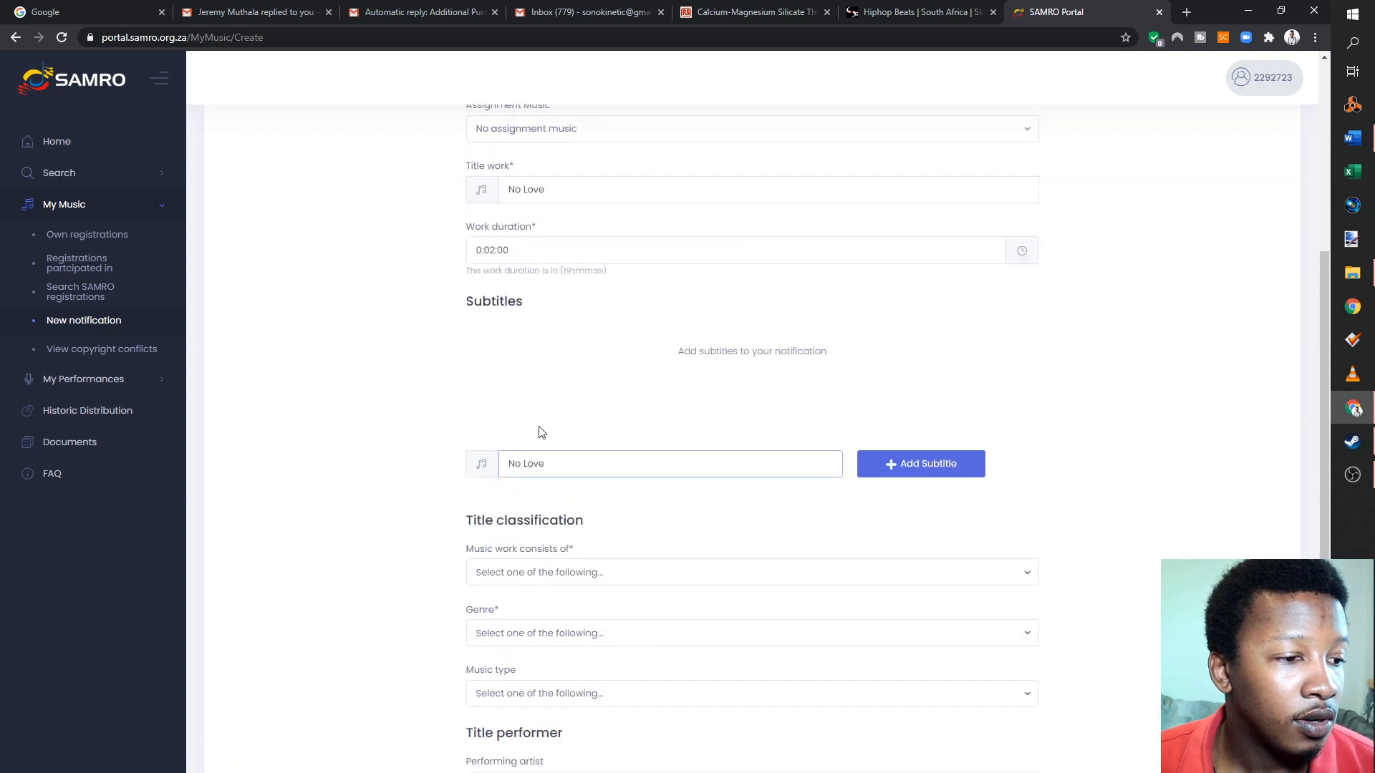
type("(Gri")
type("ginal")
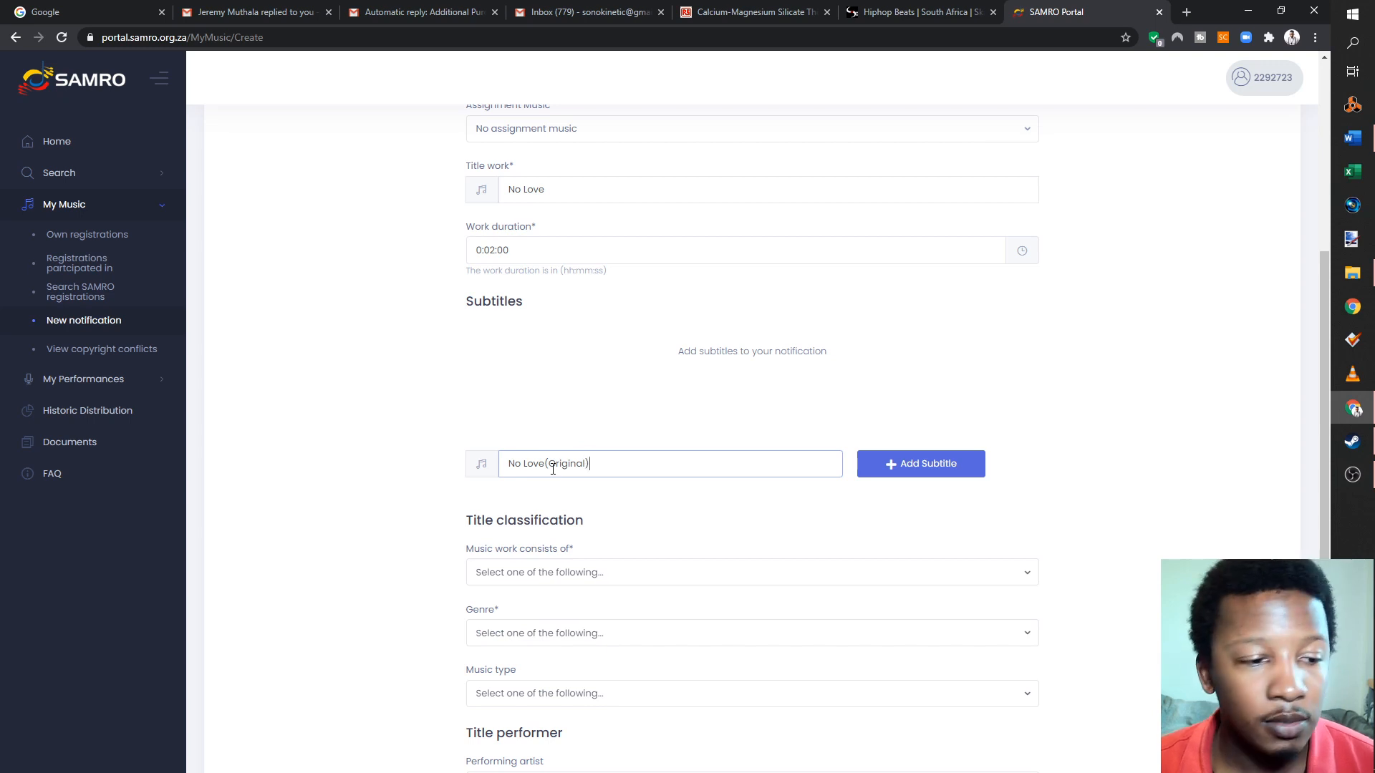
left_click(904, 464)
- Add a second subtitle, "No Love (Radio Version)", to the notification
left_click(672, 473)
type("No Love")
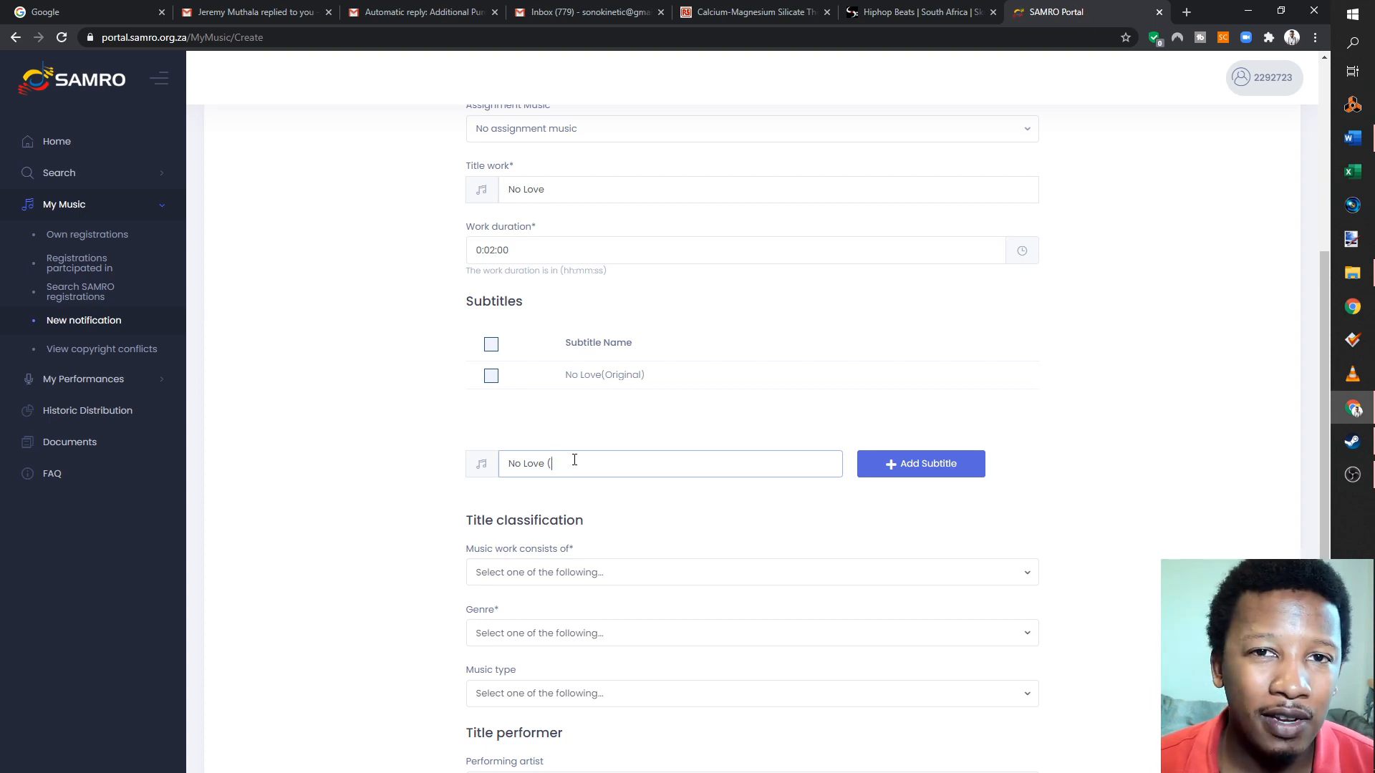
type(" (Radio Version")
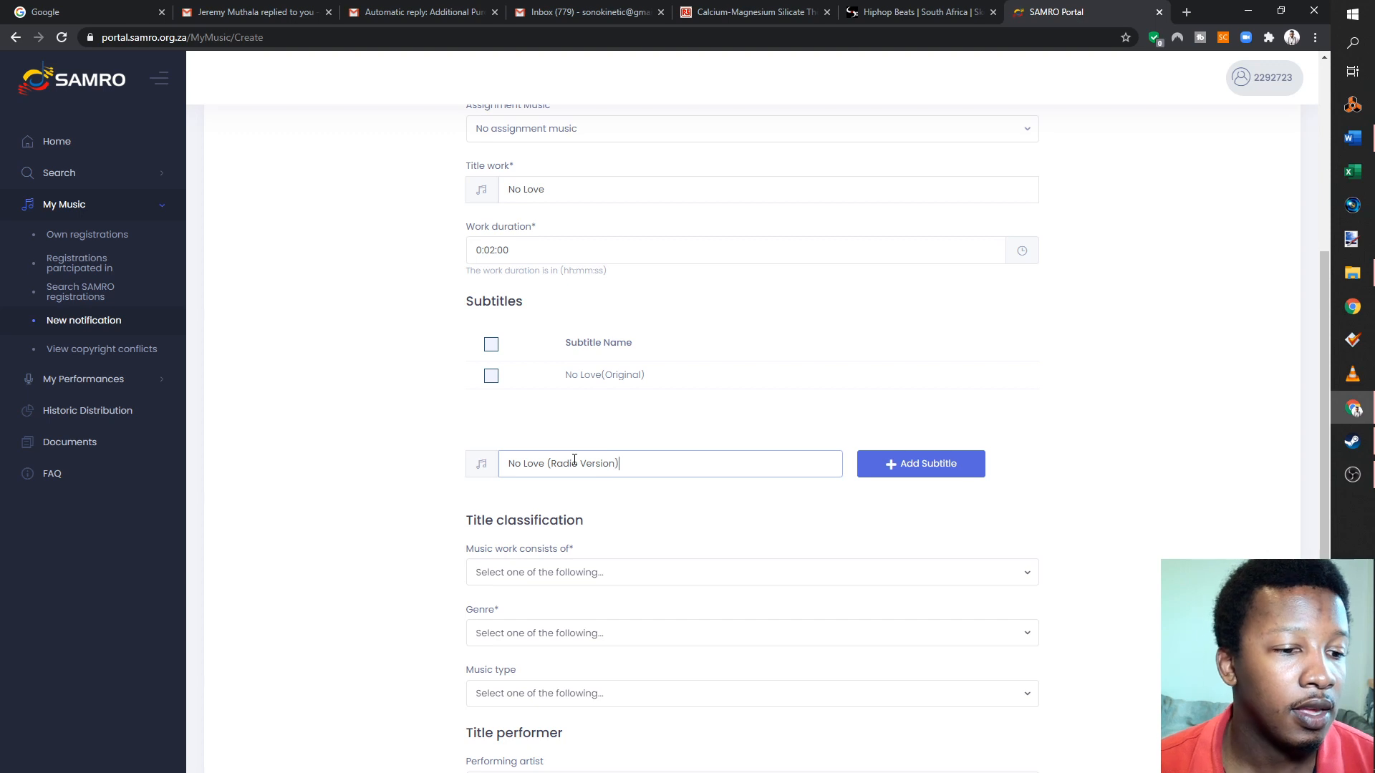
left_click(907, 473)
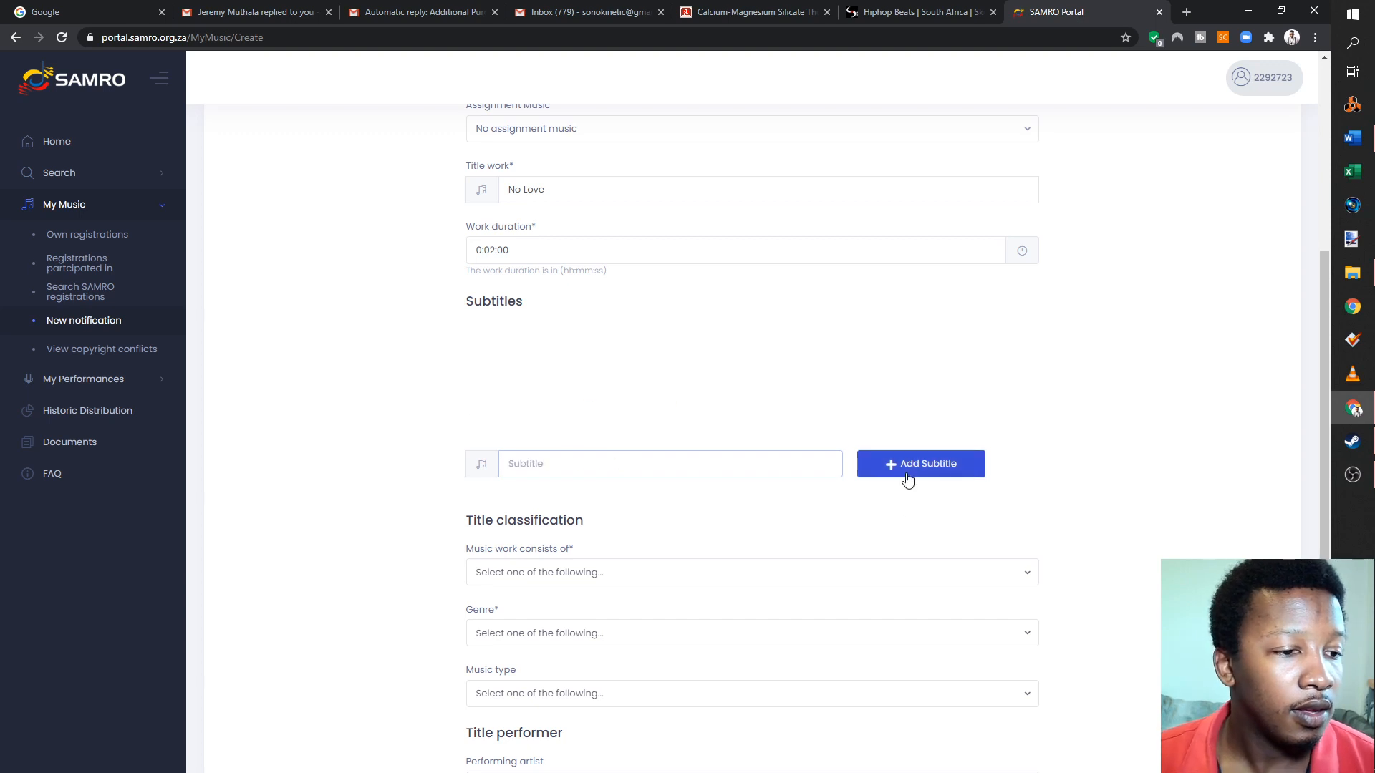
- Classify the title as Music and text, with genre Popular and music type Hip Hop
left_click(546, 584)
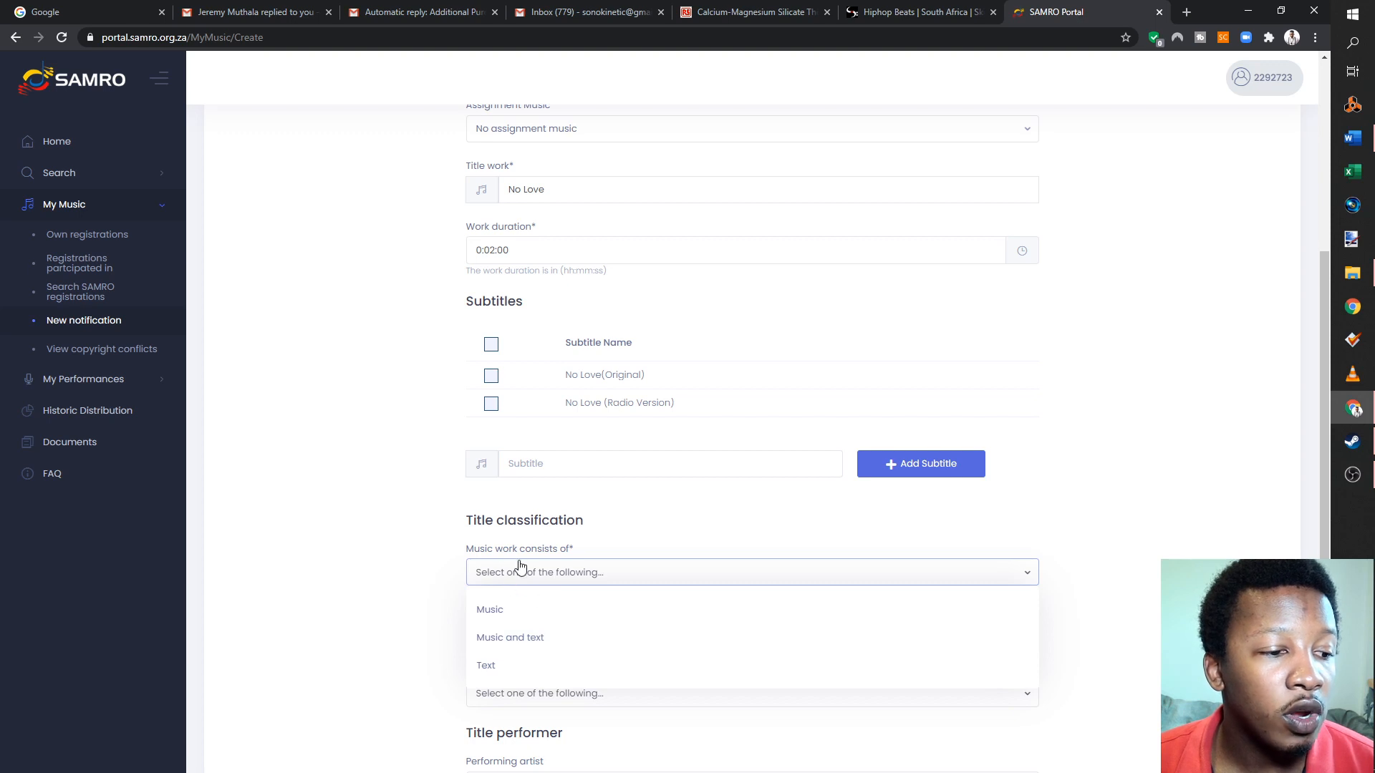
left_click(510, 649)
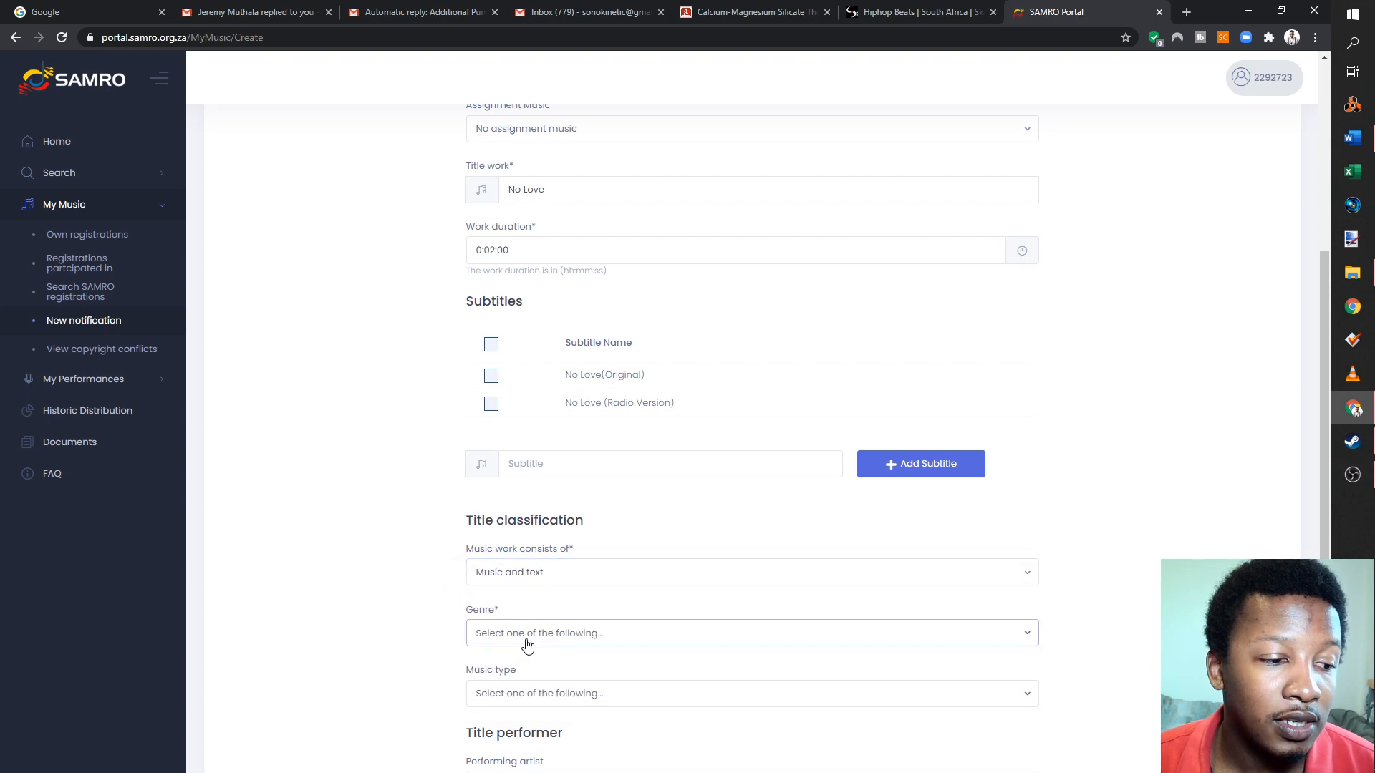
left_click(527, 644)
left_click(536, 581)
left_click(521, 694)
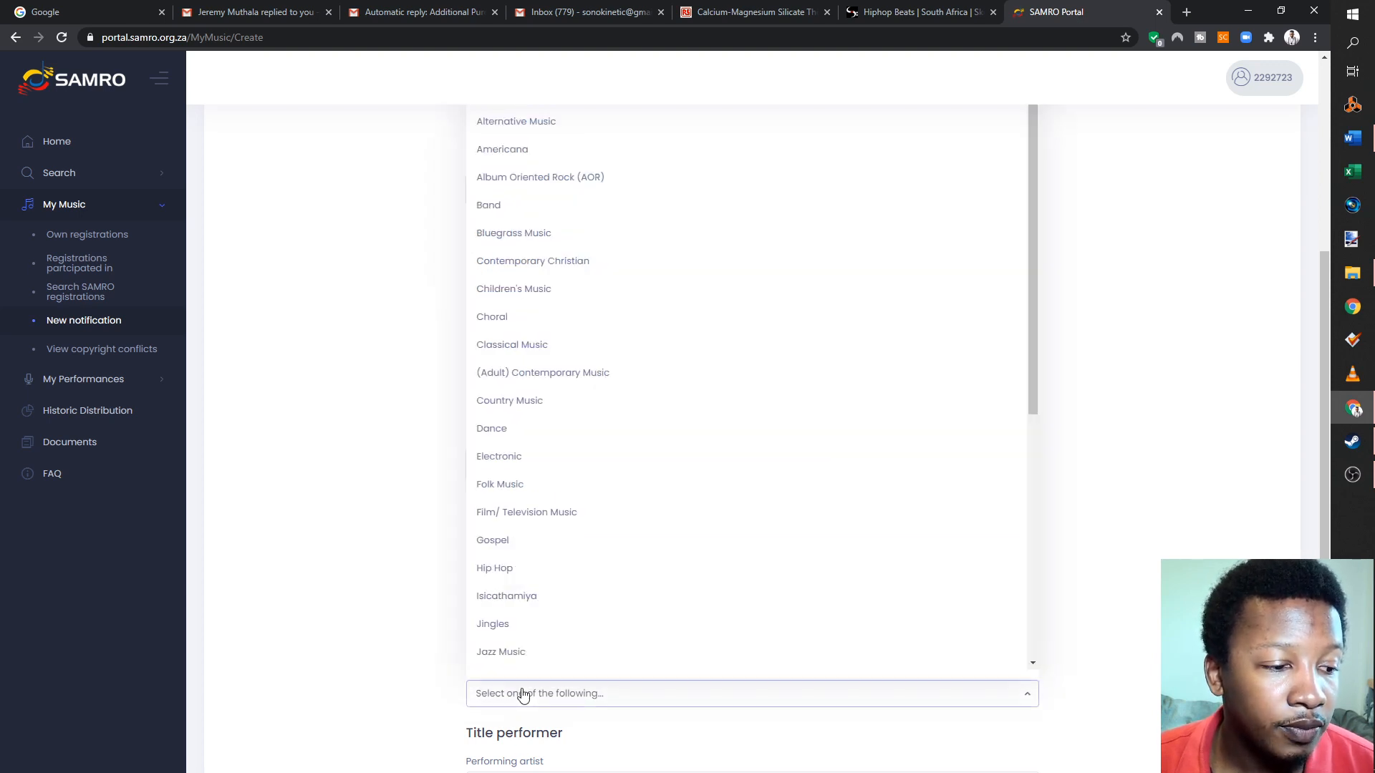
left_click(515, 569)
scroll(501, 645, "down", 2)
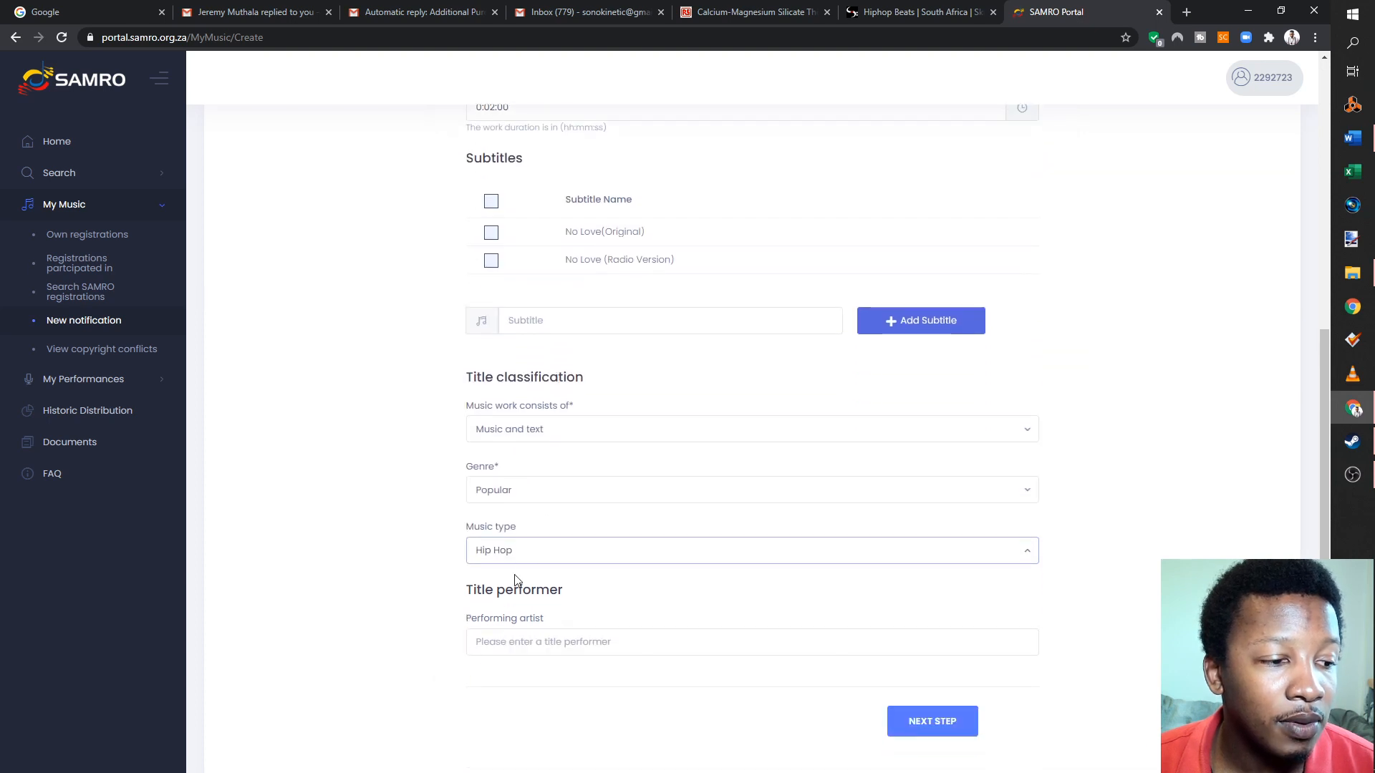
left_click(540, 558)
scroll(598, 487, "up", 3)
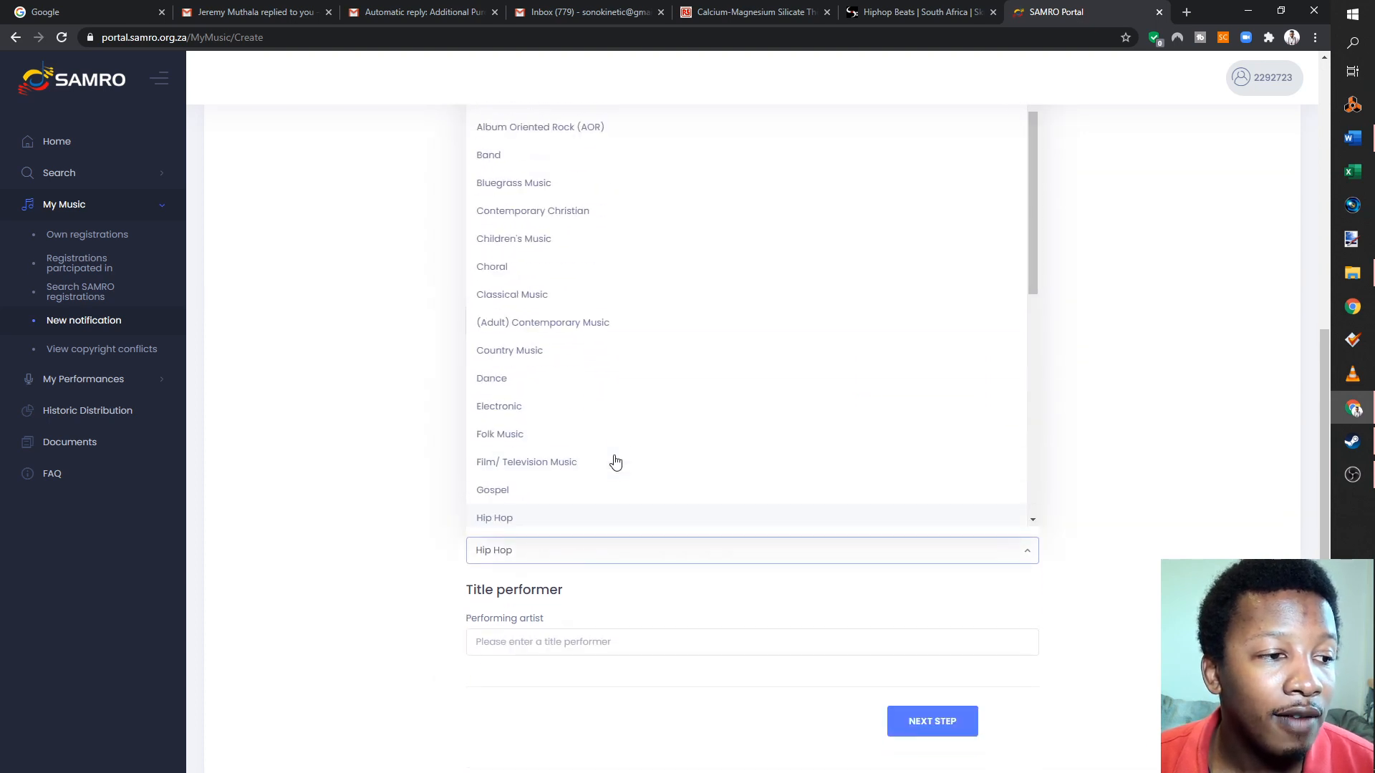
scroll(561, 343, "down", 2)
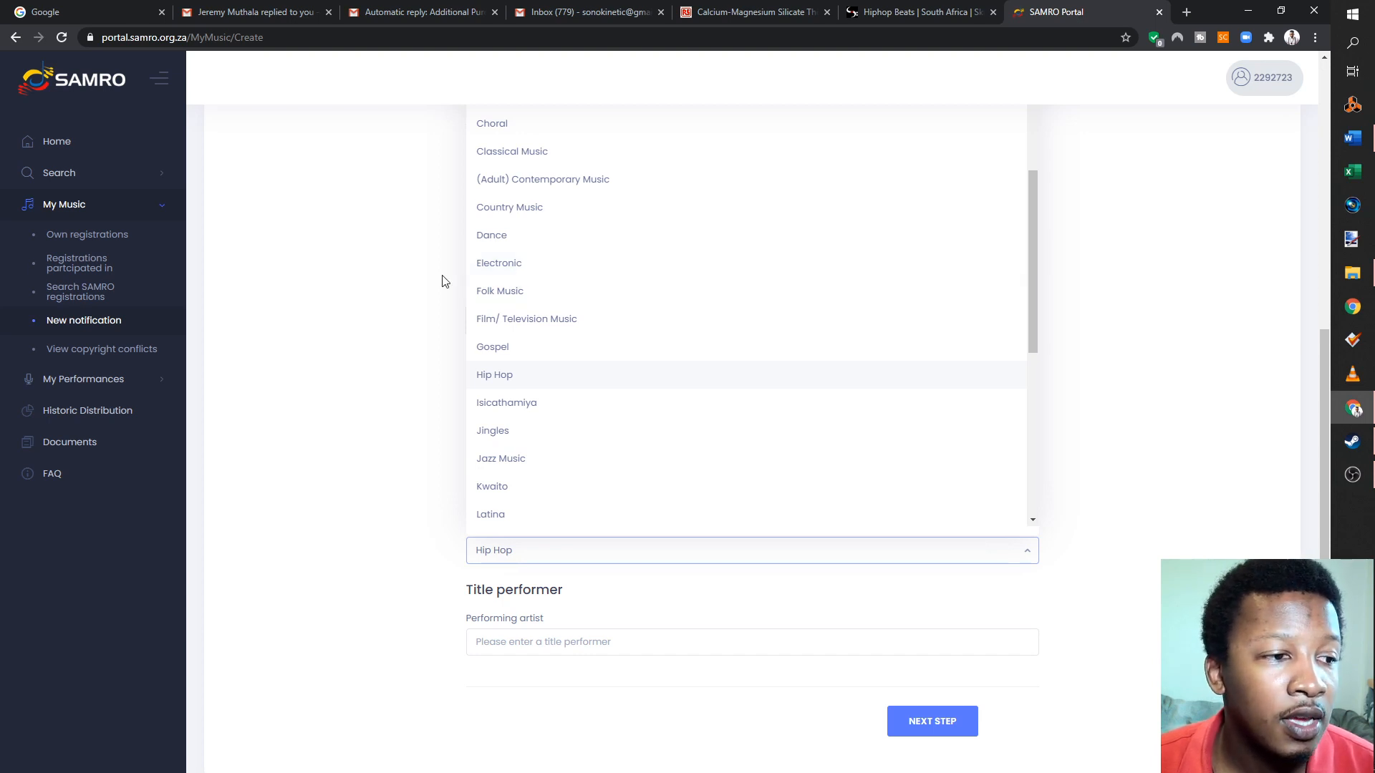
scroll(609, 462, "down", 1)
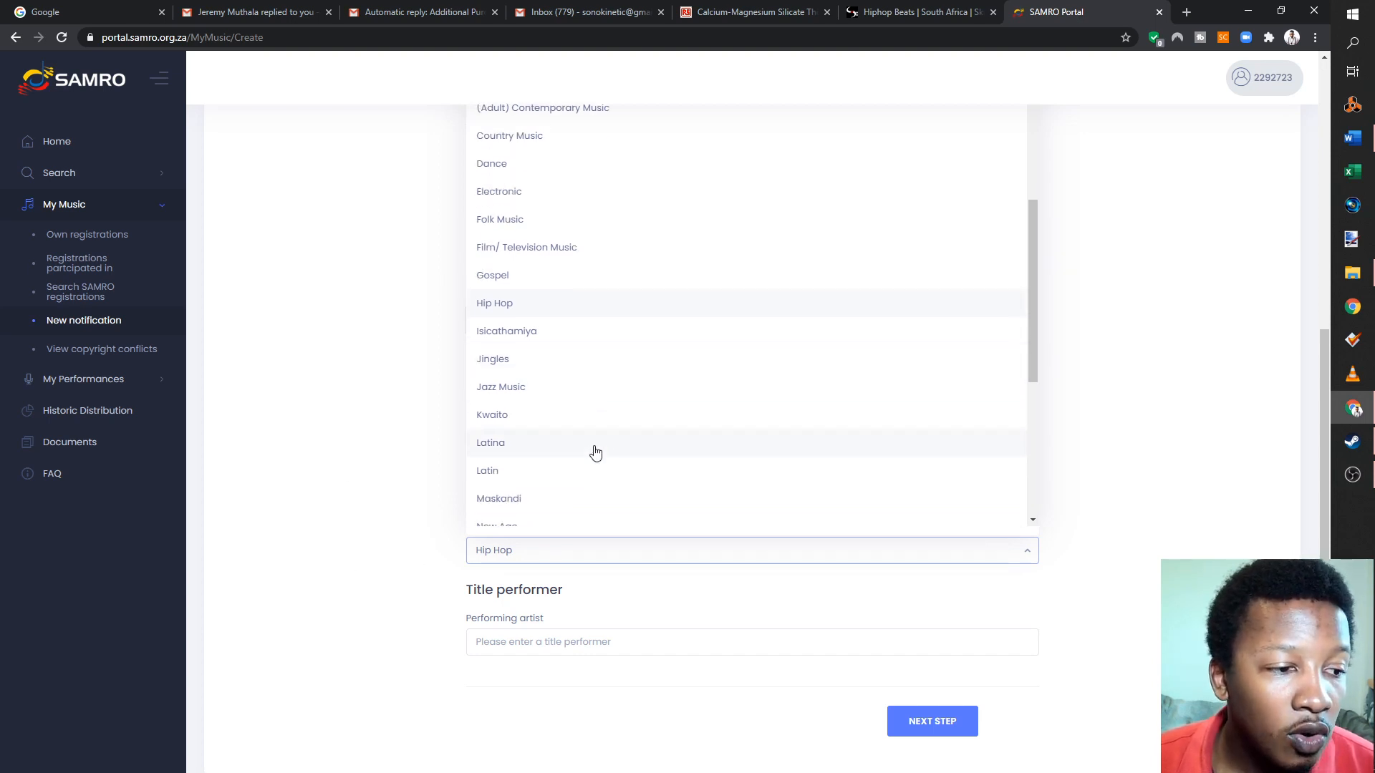
scroll(562, 442, "down", 2)
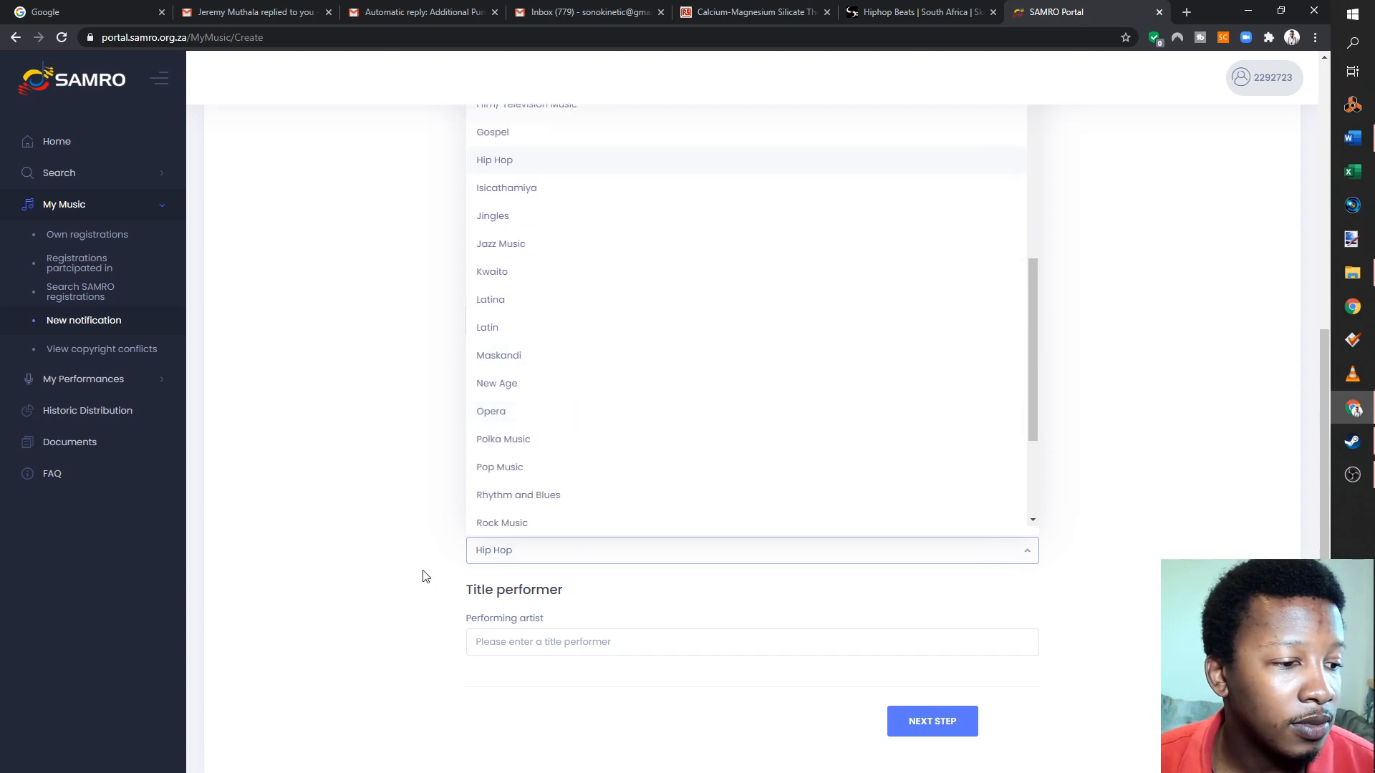
left_click(356, 542)
- Enter "SkillMusicSA" as the performing artist and proceed to the Share Information stage
left_click(594, 643)
type("Skil")
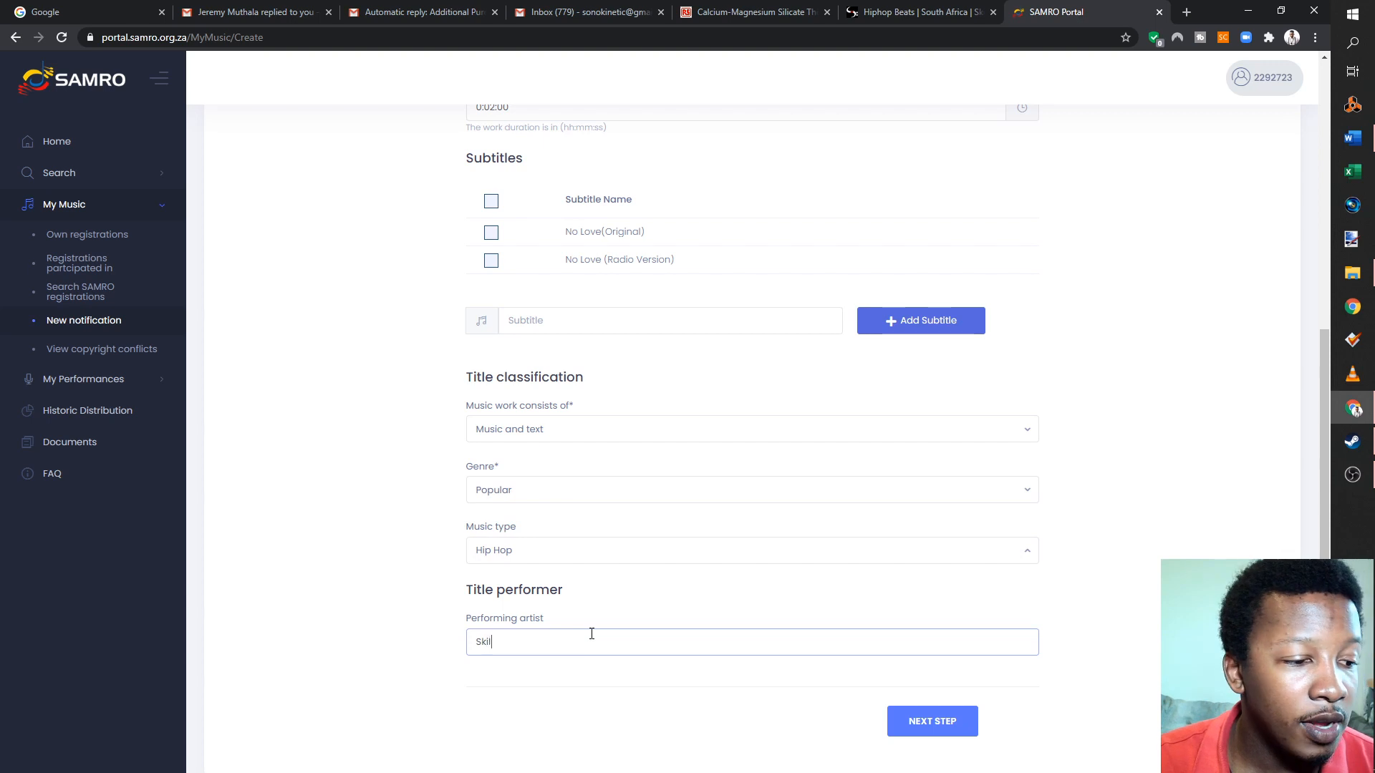
type("lMusicSA")
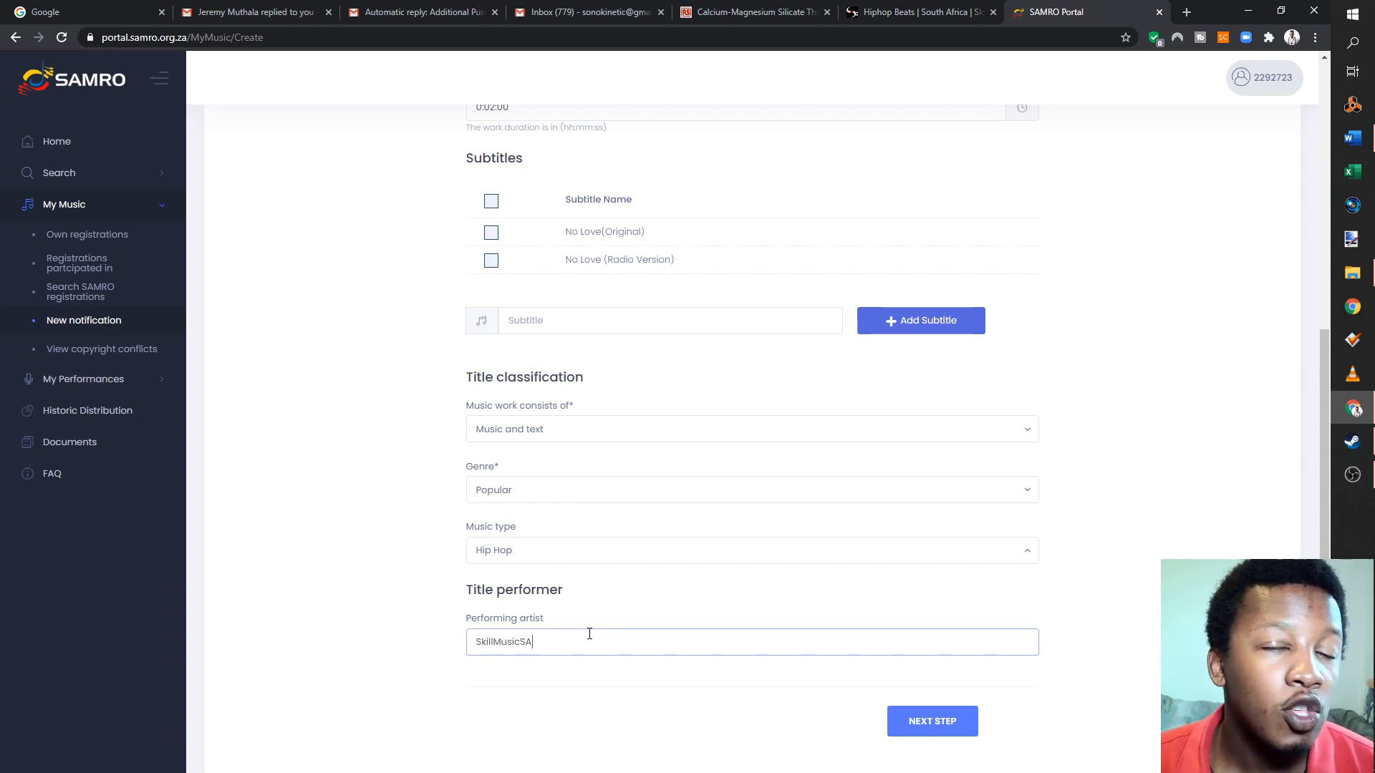
left_click_drag(573, 647, 439, 645)
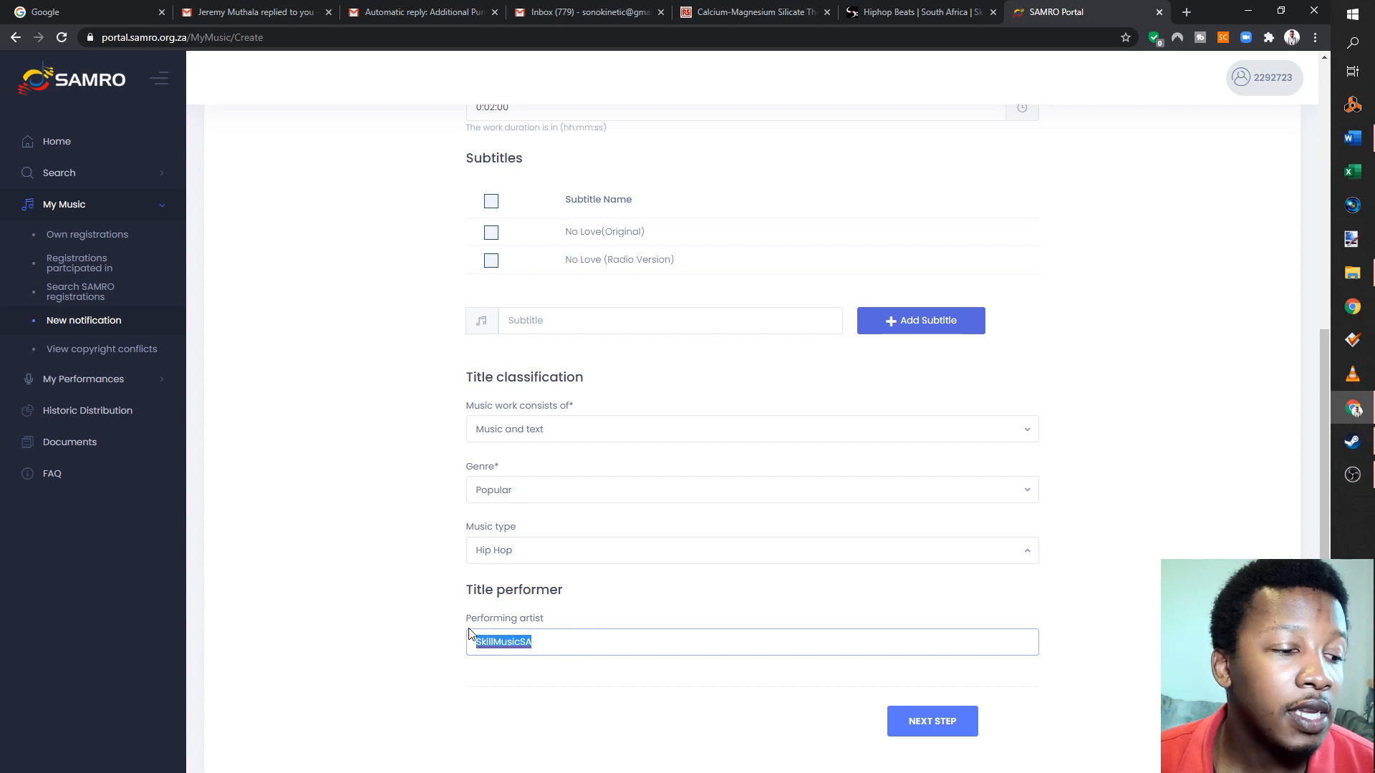
left_click(917, 729)
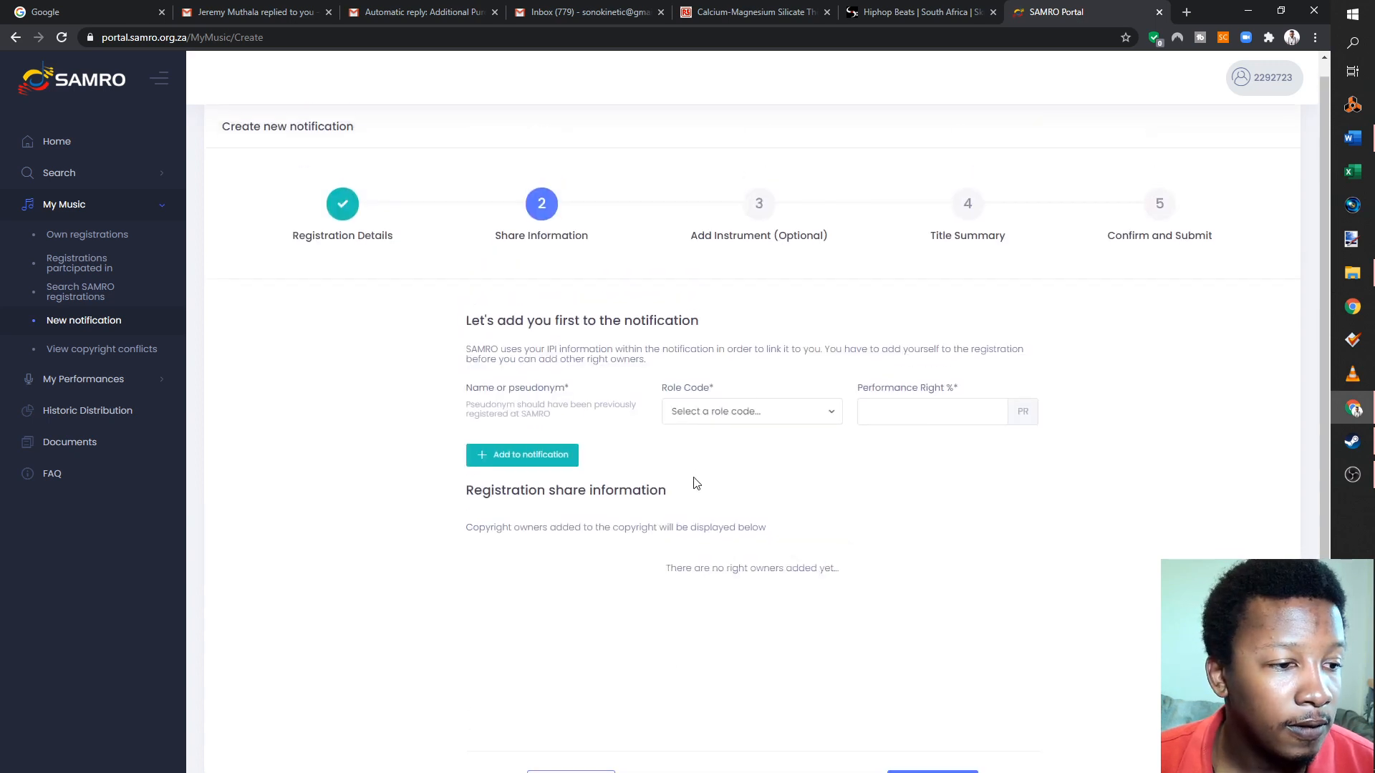
- Add yourself to the notification as Composer / Author with a 25% performance right
left_click(761, 429)
left_click(928, 536)
left_click(828, 431)
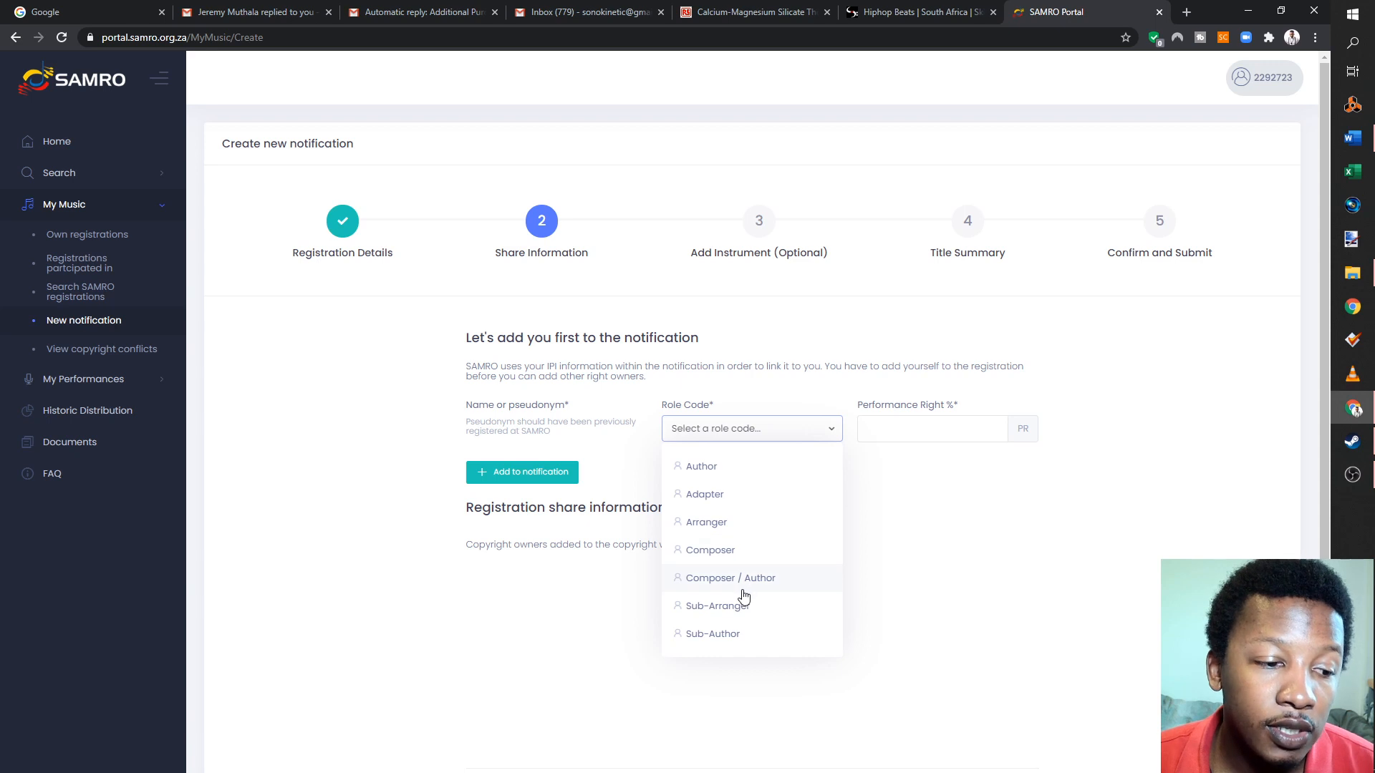
left_click(800, 590)
left_click(936, 433)
type("25")
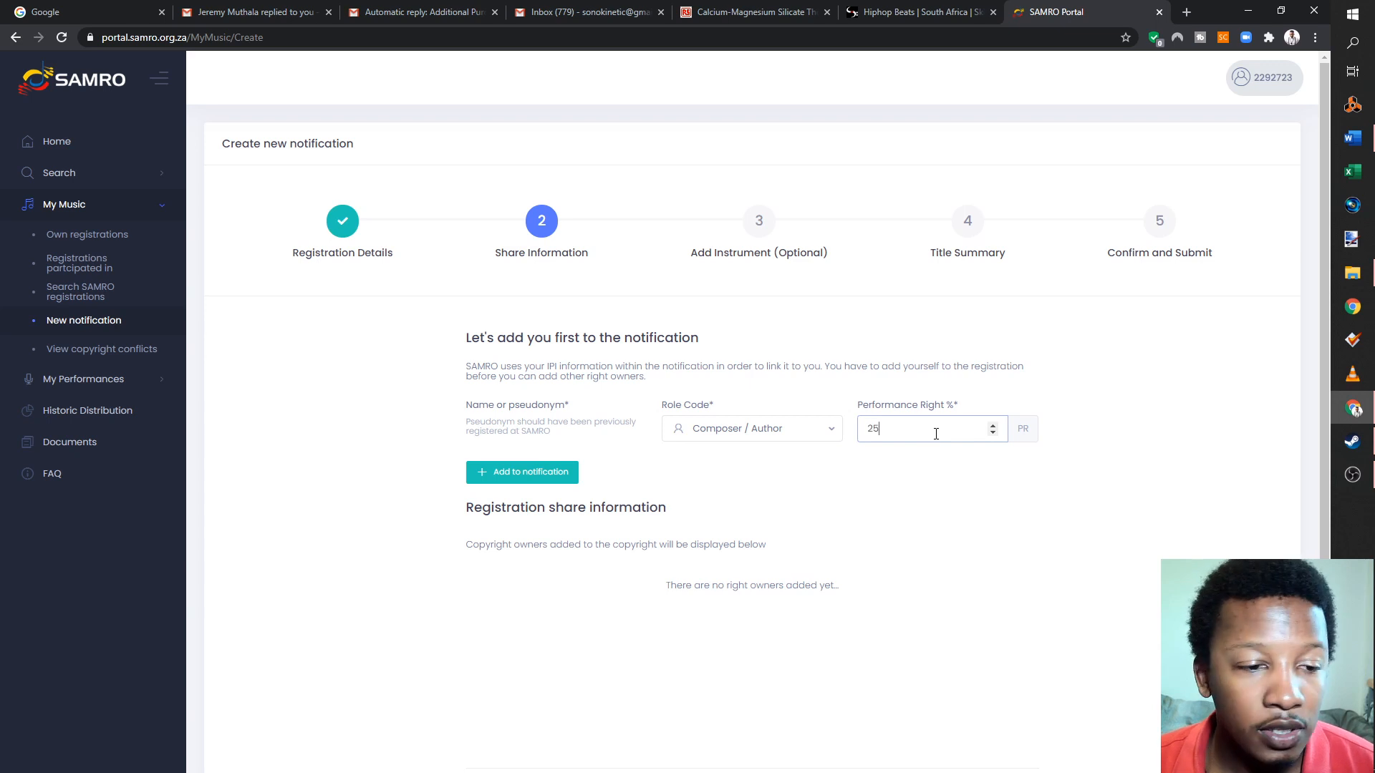
left_click(570, 476)
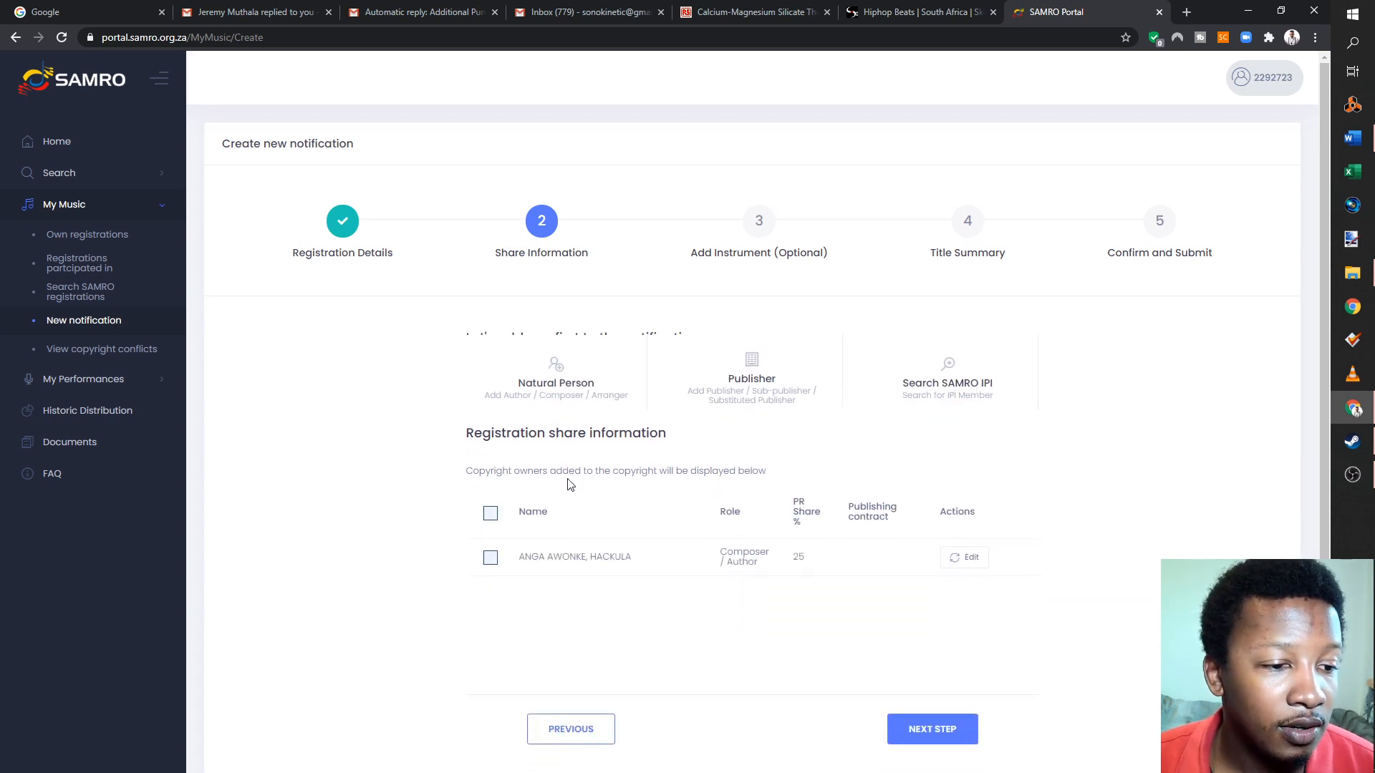
- Search the SAMRO IPI records for the other rights owner by surname and first name
left_click(994, 377)
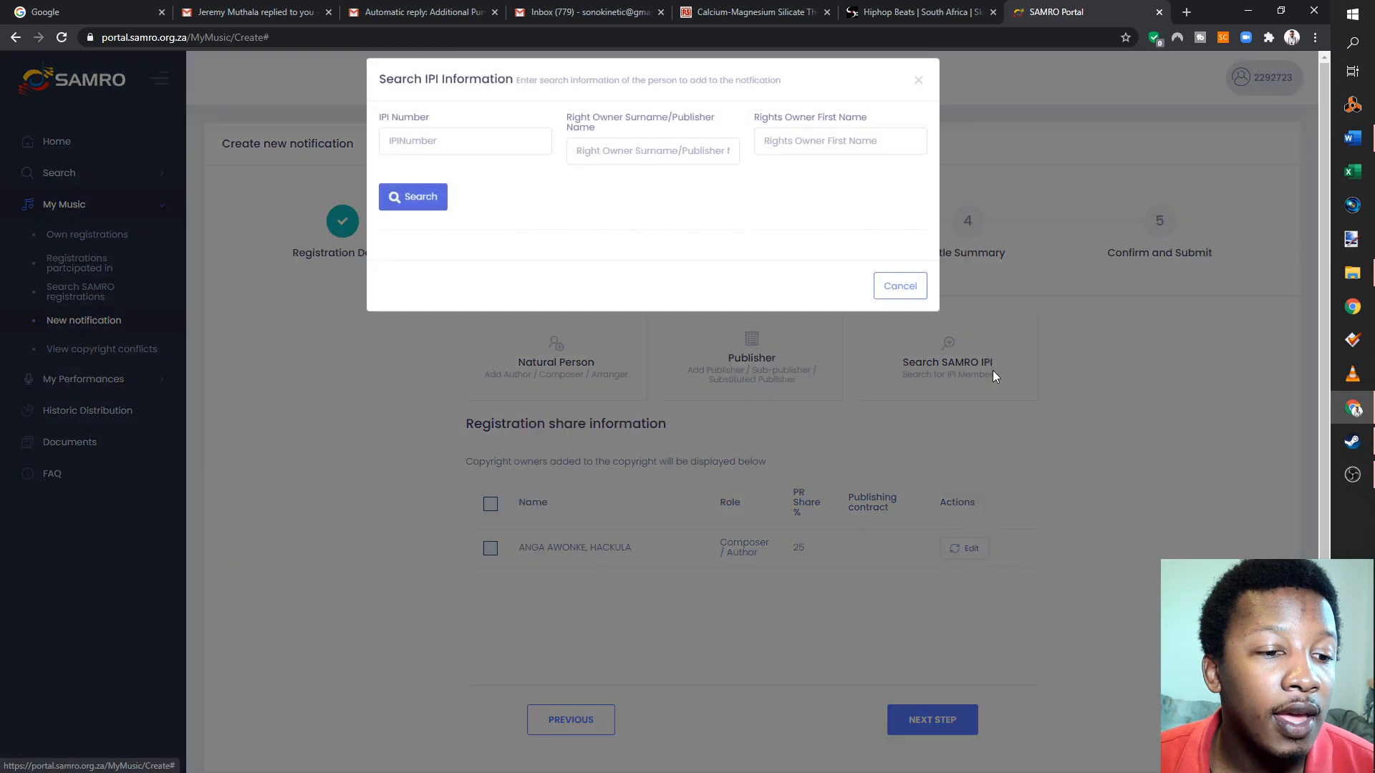
left_click(693, 159)
left_click(808, 144)
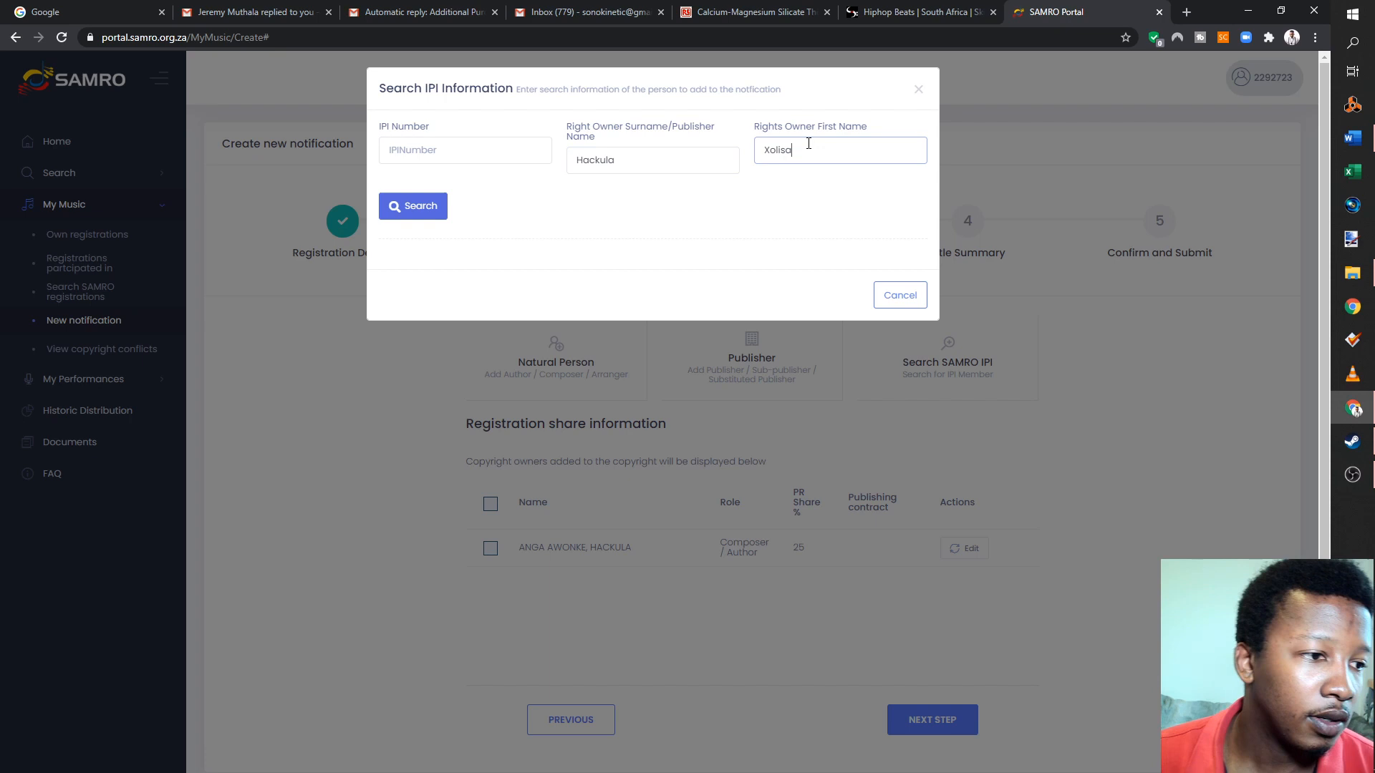
left_click(441, 215)
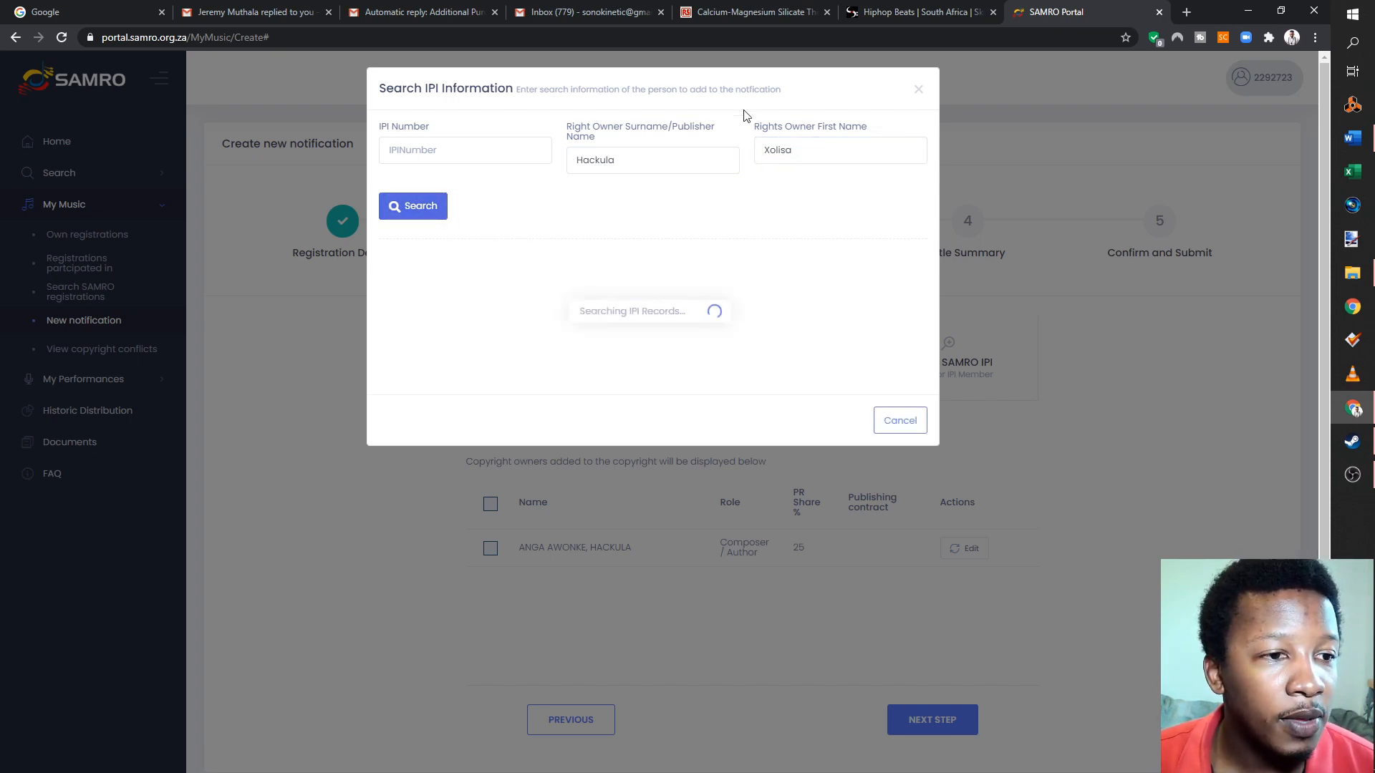
left_click_drag(848, 91, 1119, 384)
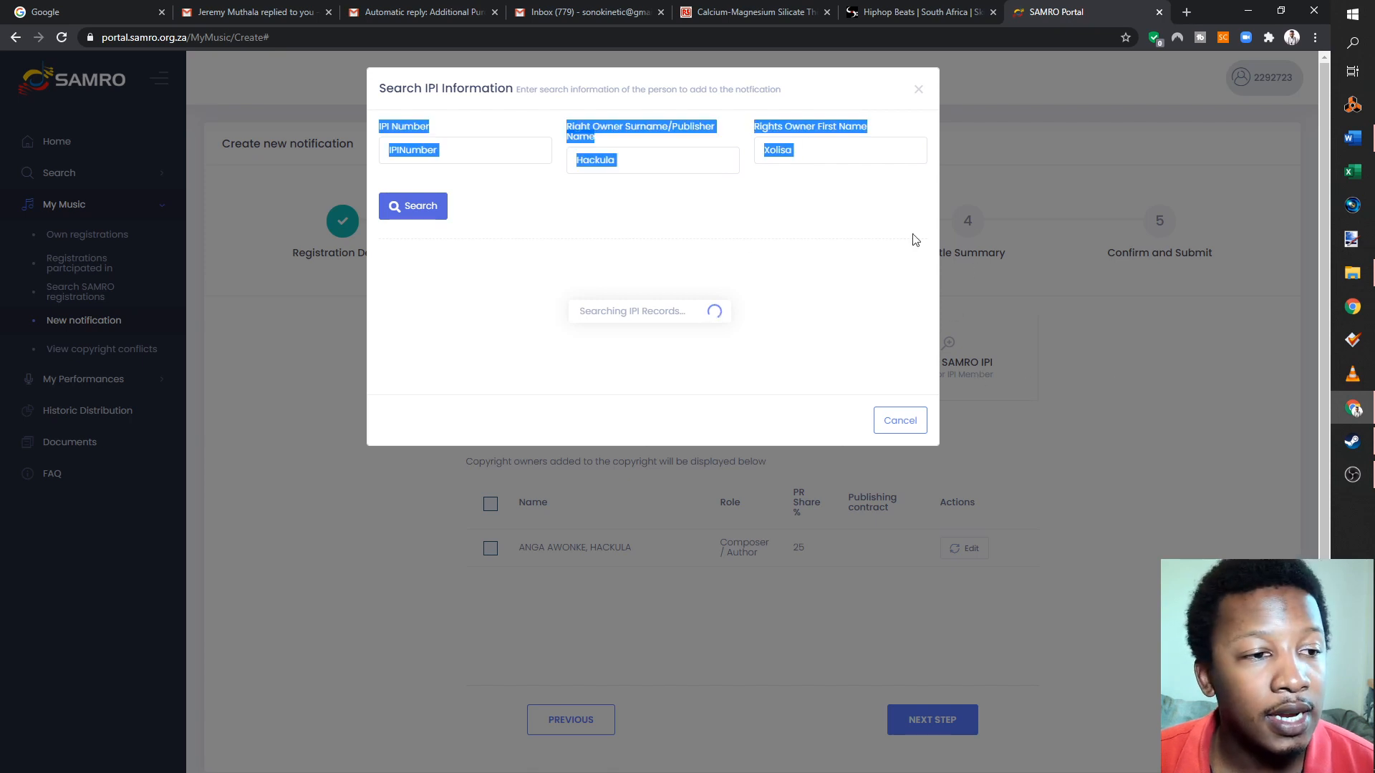
- Add the rights owner found in the IPI search to the notification as Composer / Author with a 25% performance right
left_click(675, 155)
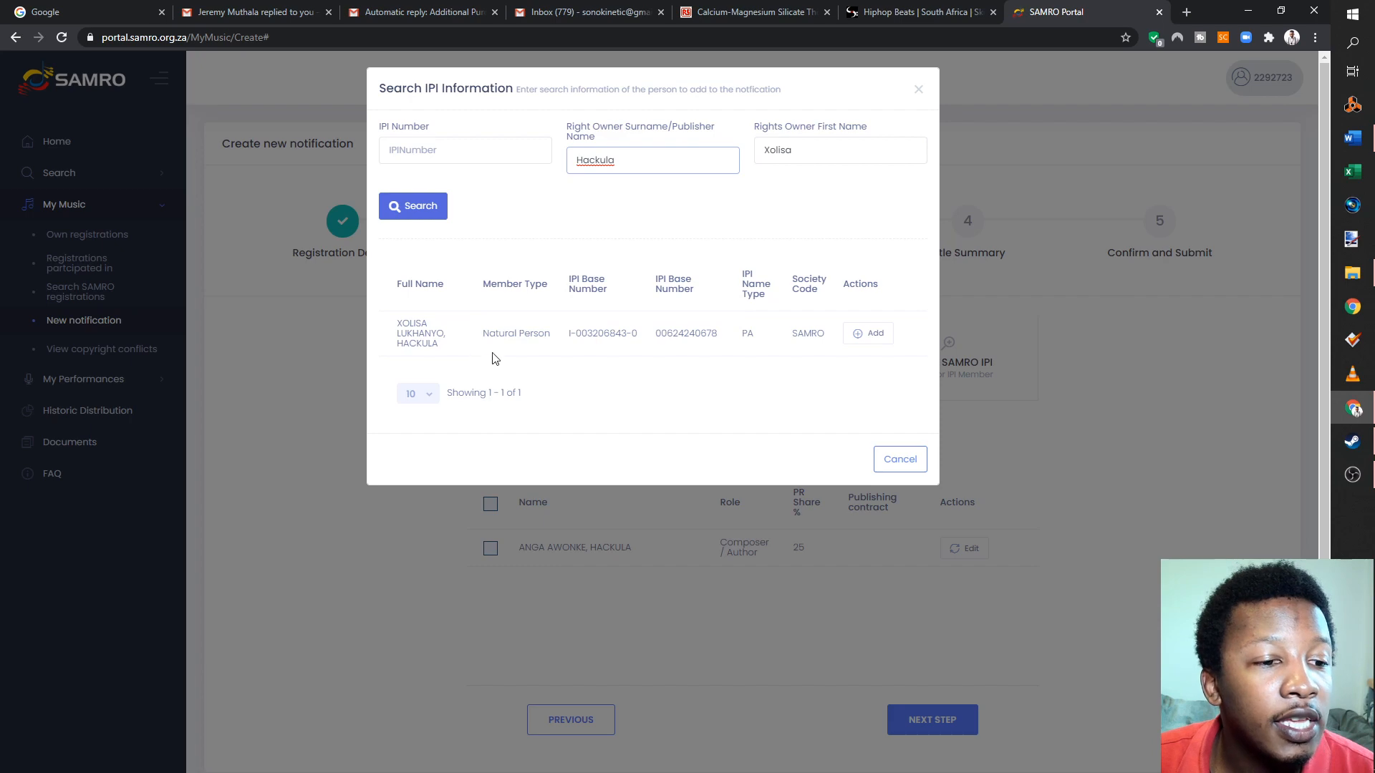
left_click(882, 338)
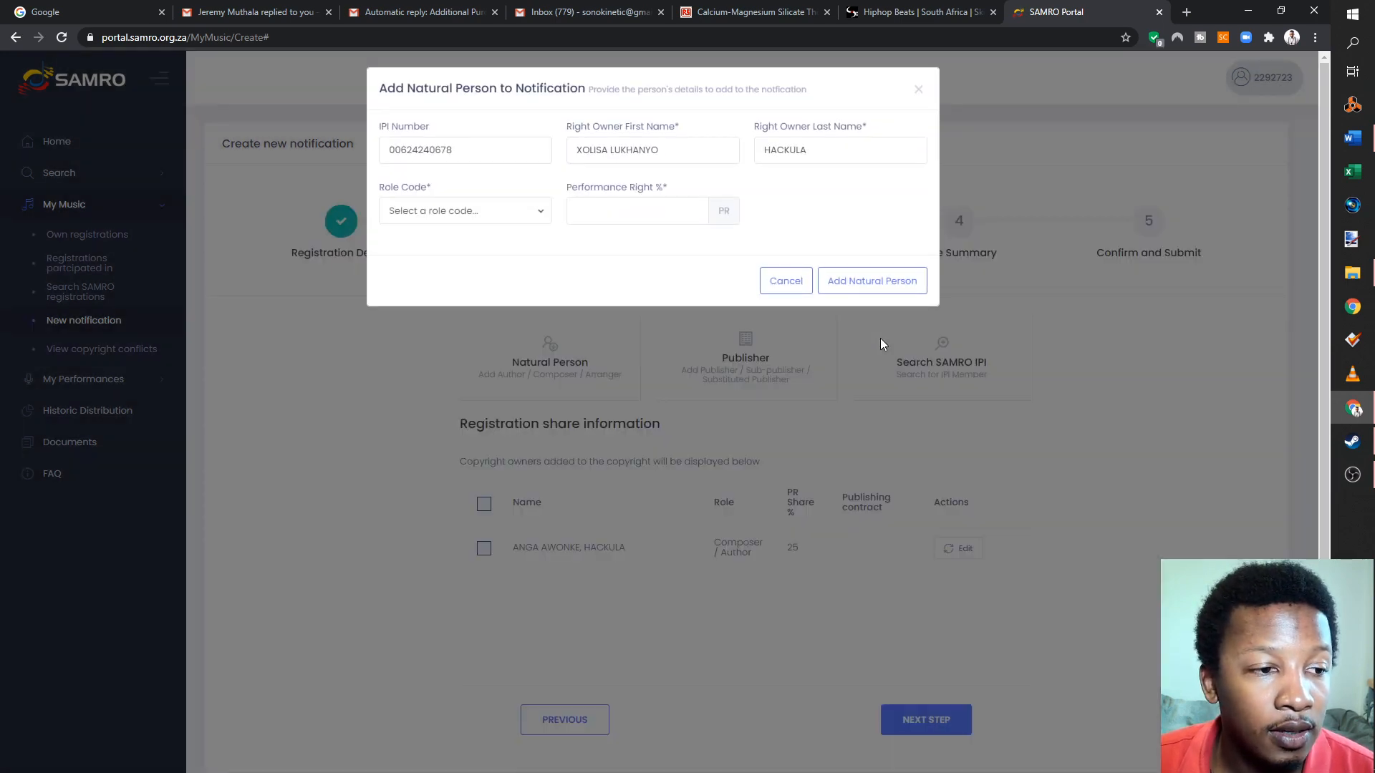
left_click(479, 213)
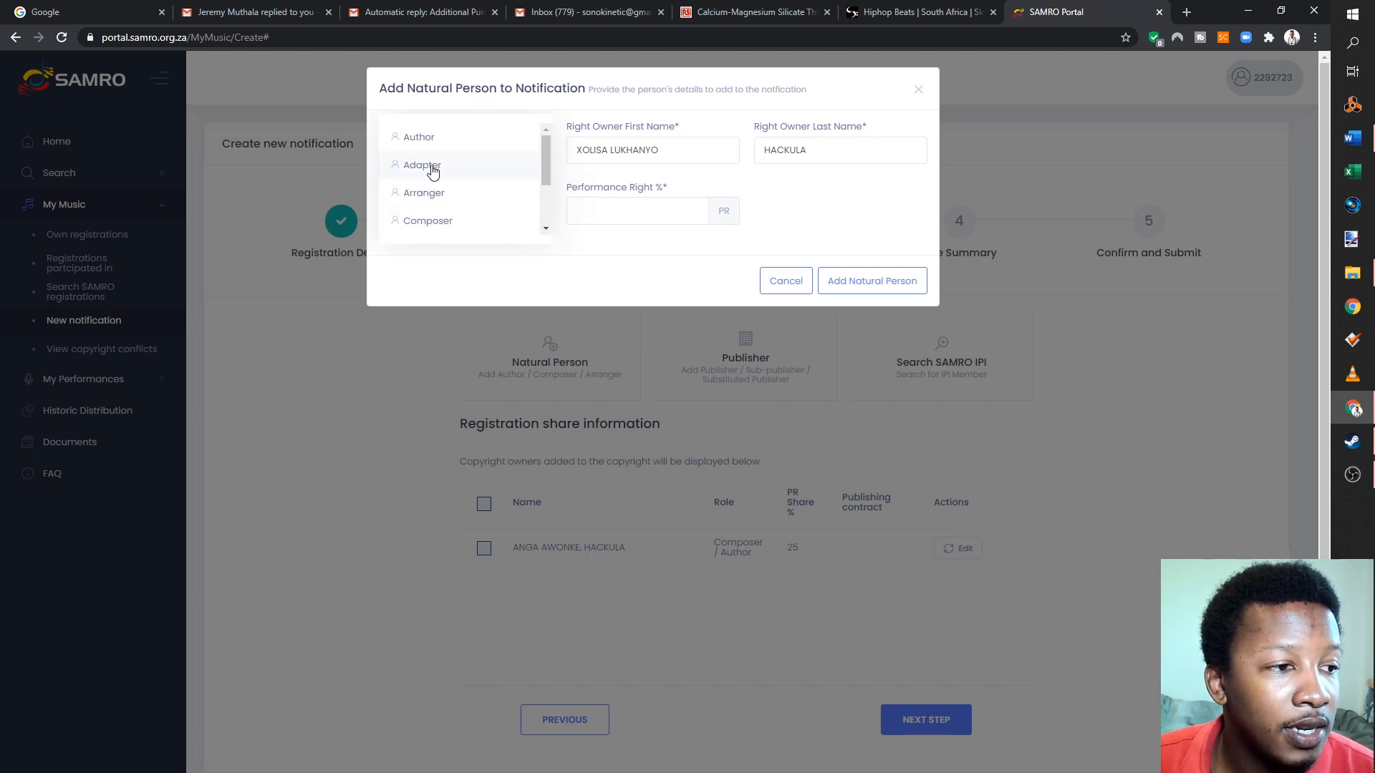
scroll(439, 209, "down", 2)
left_click(461, 177)
left_click(637, 206)
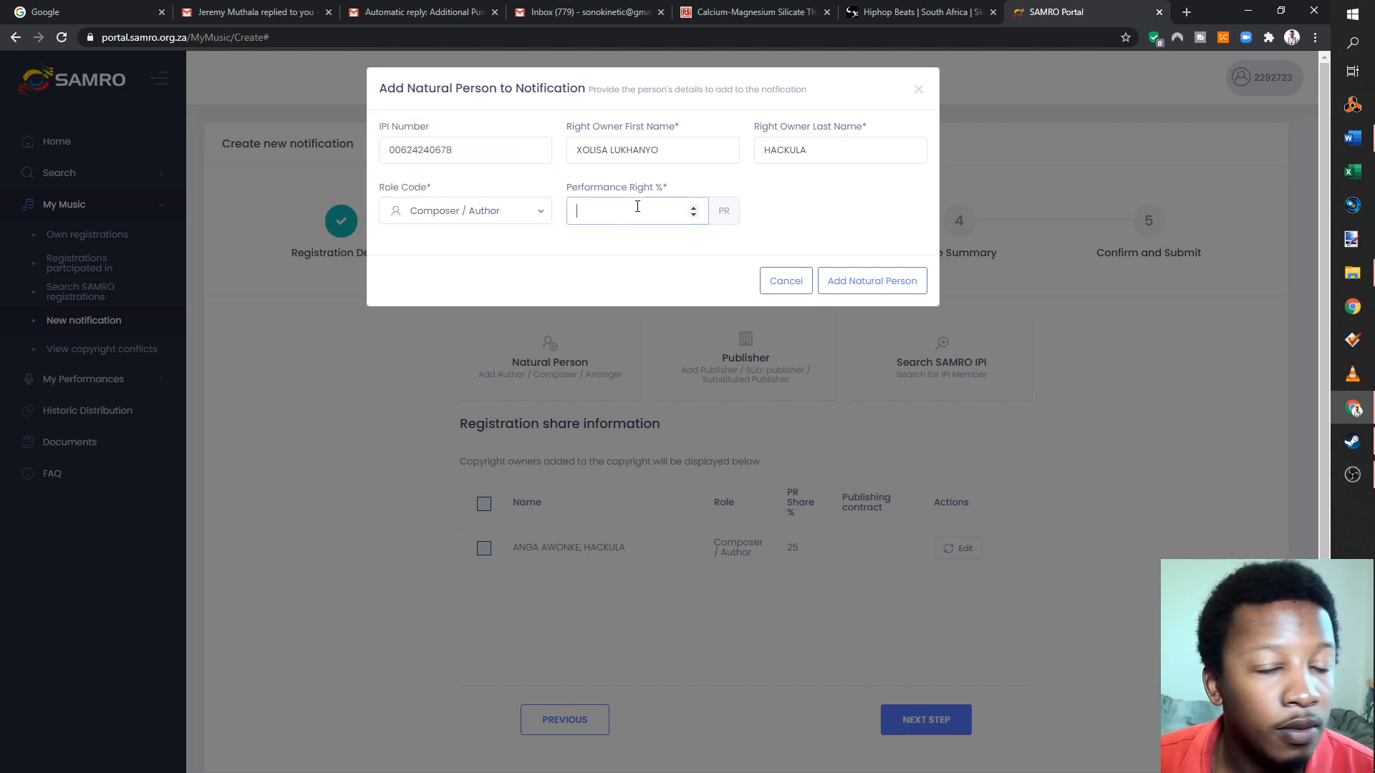
type("25")
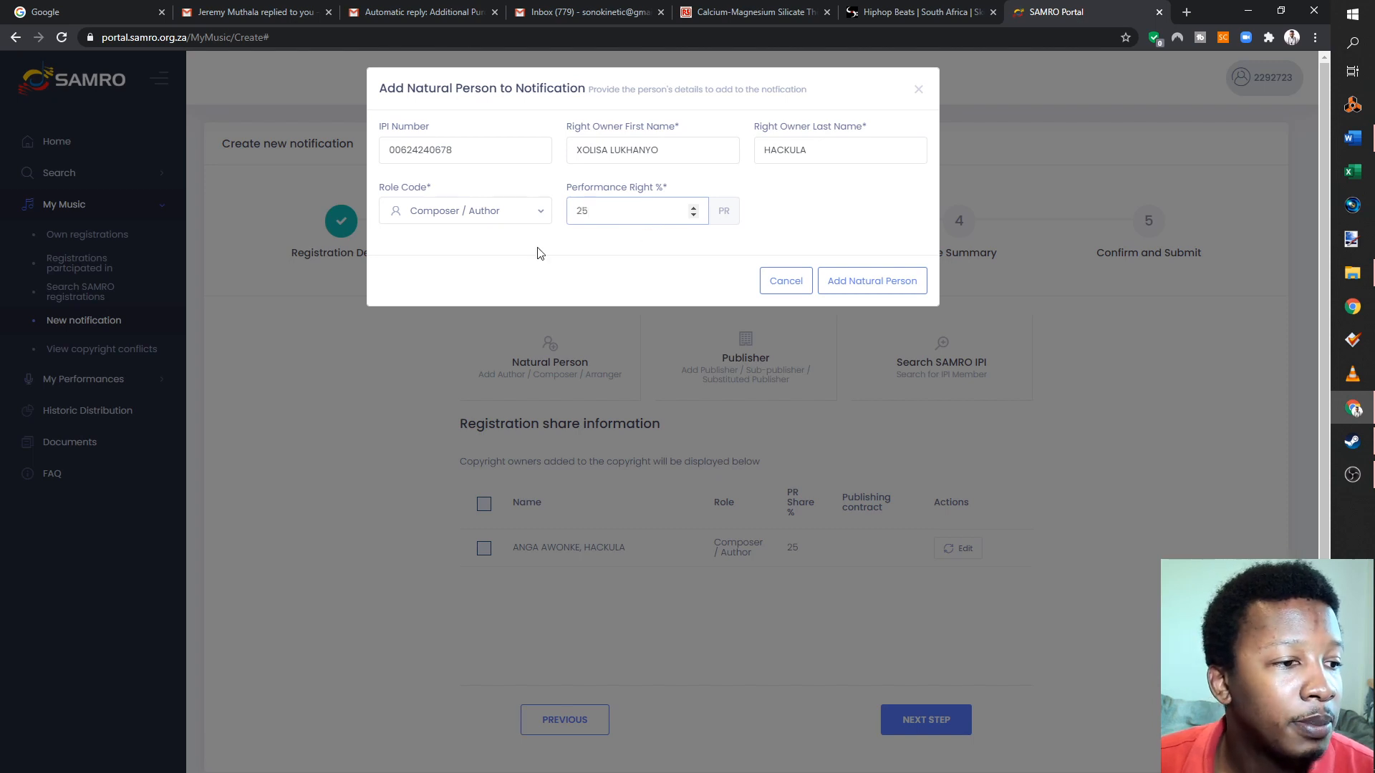
left_click(850, 282)
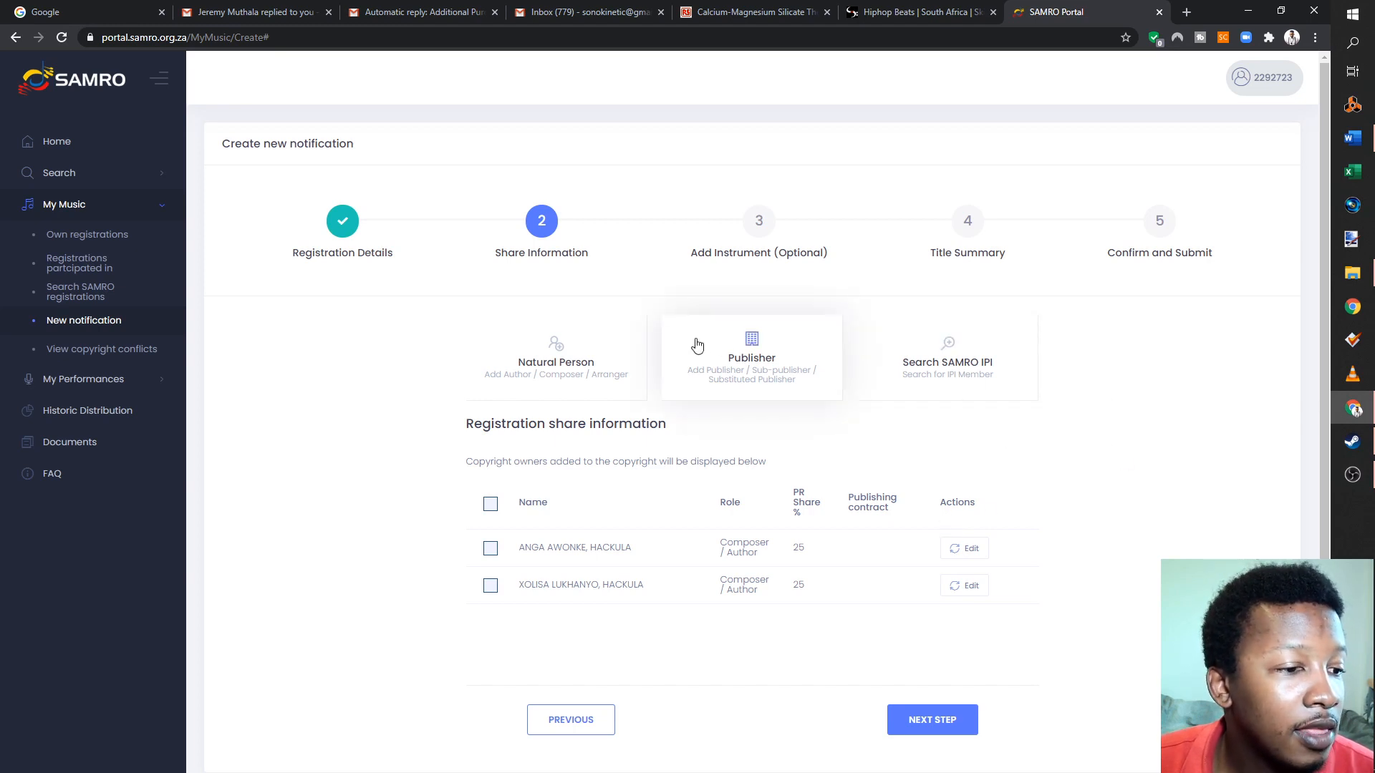
- Start a new natural person entry without an IPI number and fill in the third rights owner's first and last name fields
left_click(539, 394)
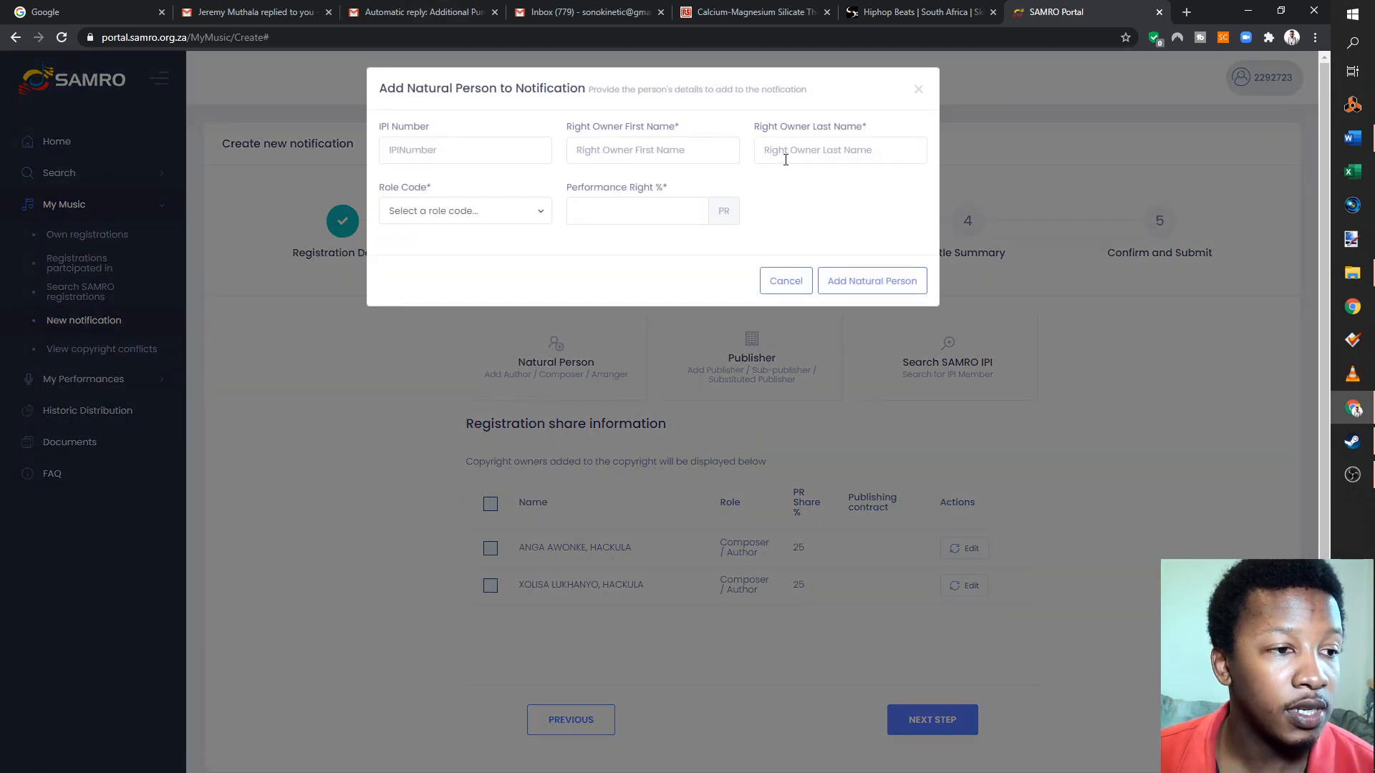
left_click(710, 150)
left_click(475, 150)
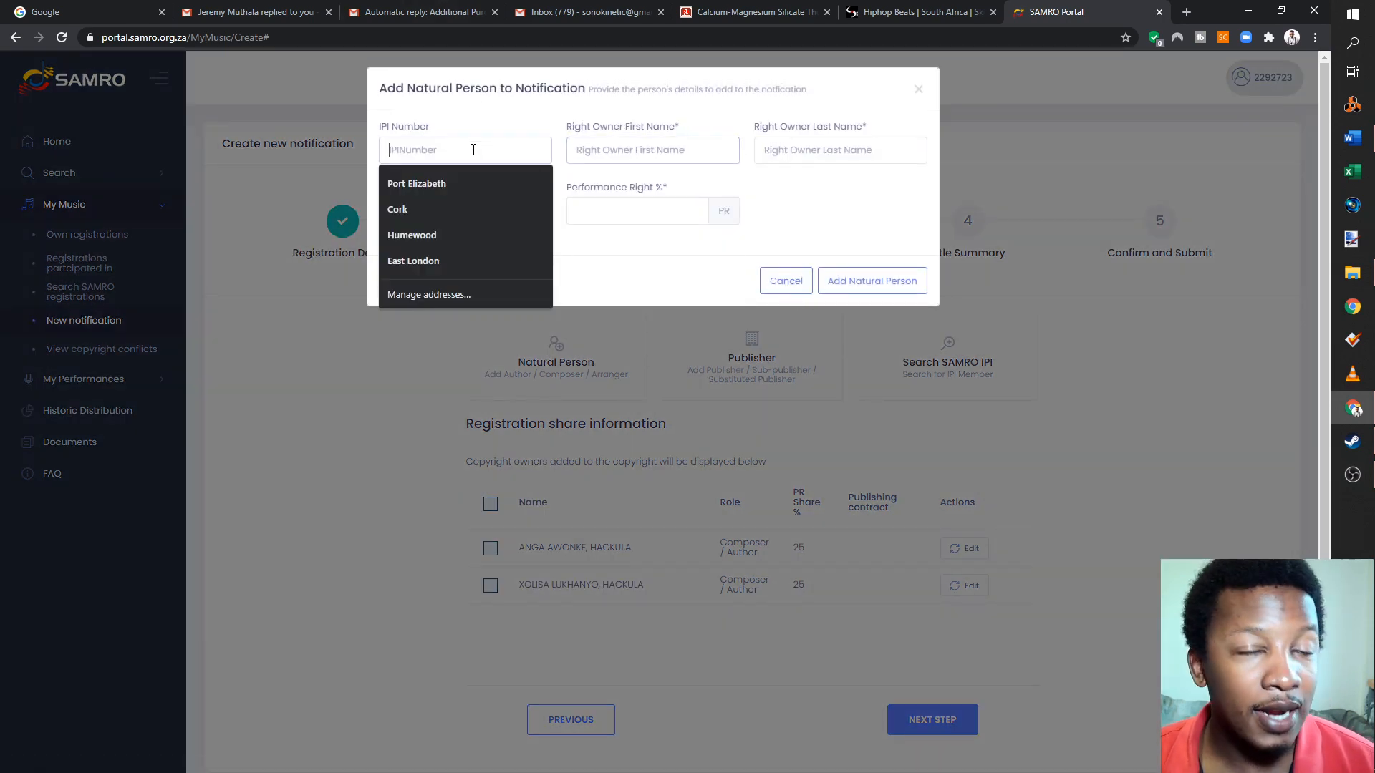
left_click(604, 147)
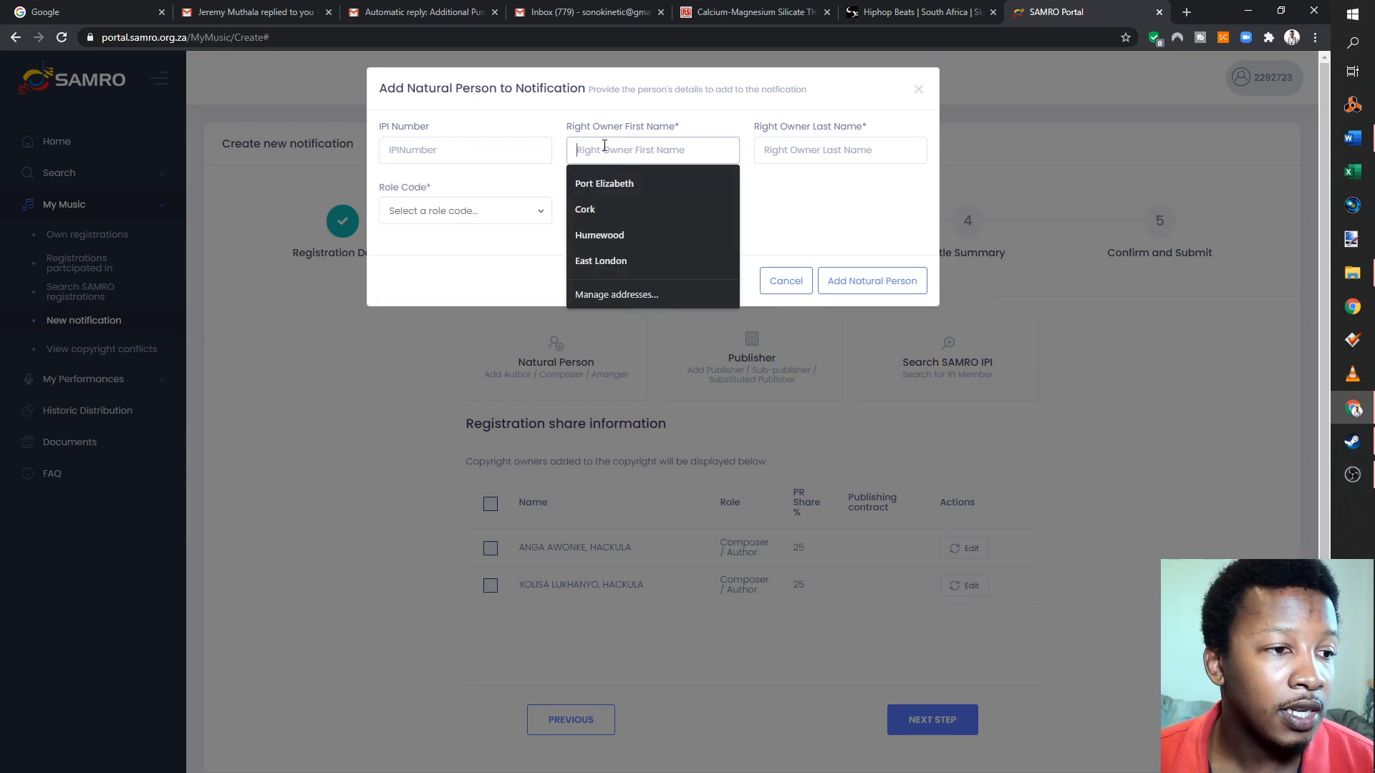
key("Tab")
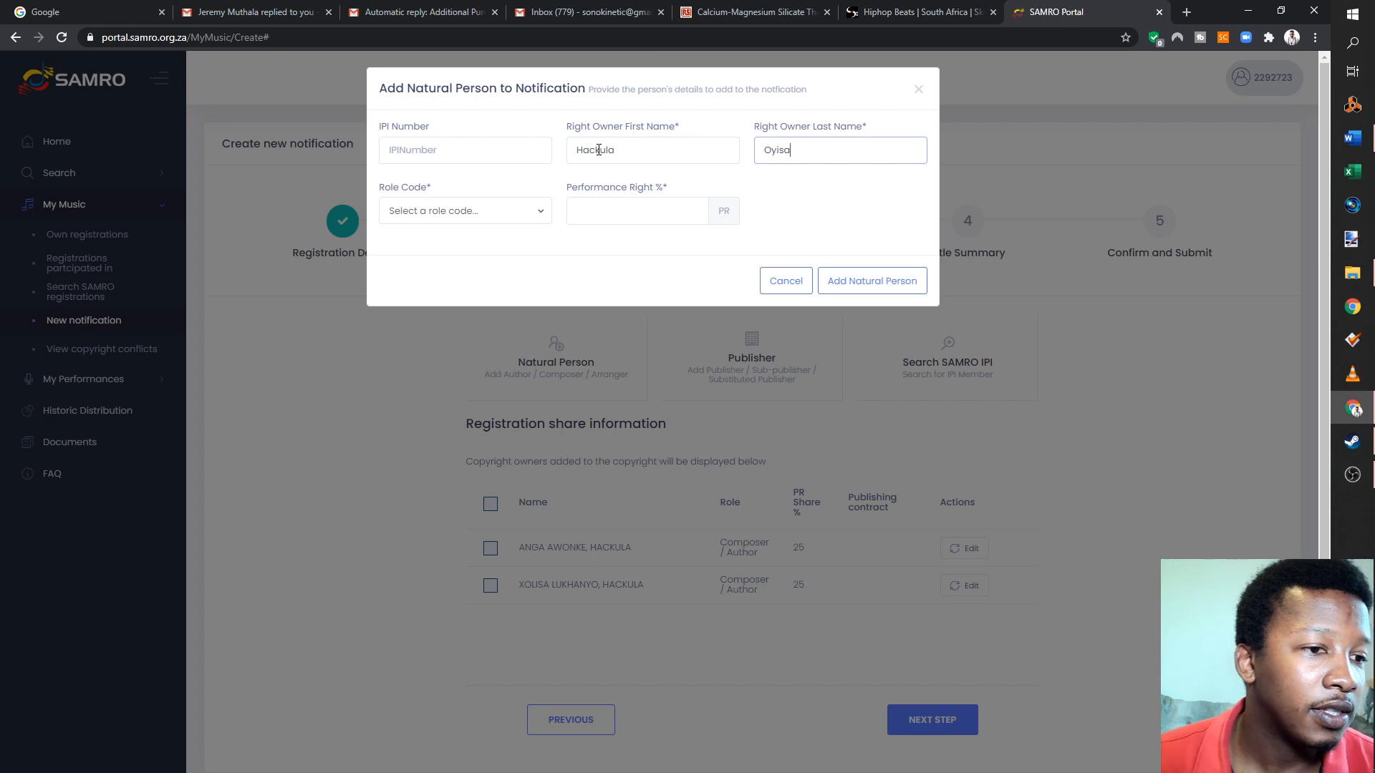
- Give the third rights owner the Composer role and a 50% performance right, and add them to the notification
left_click(519, 223)
scroll(479, 215, "down", 3)
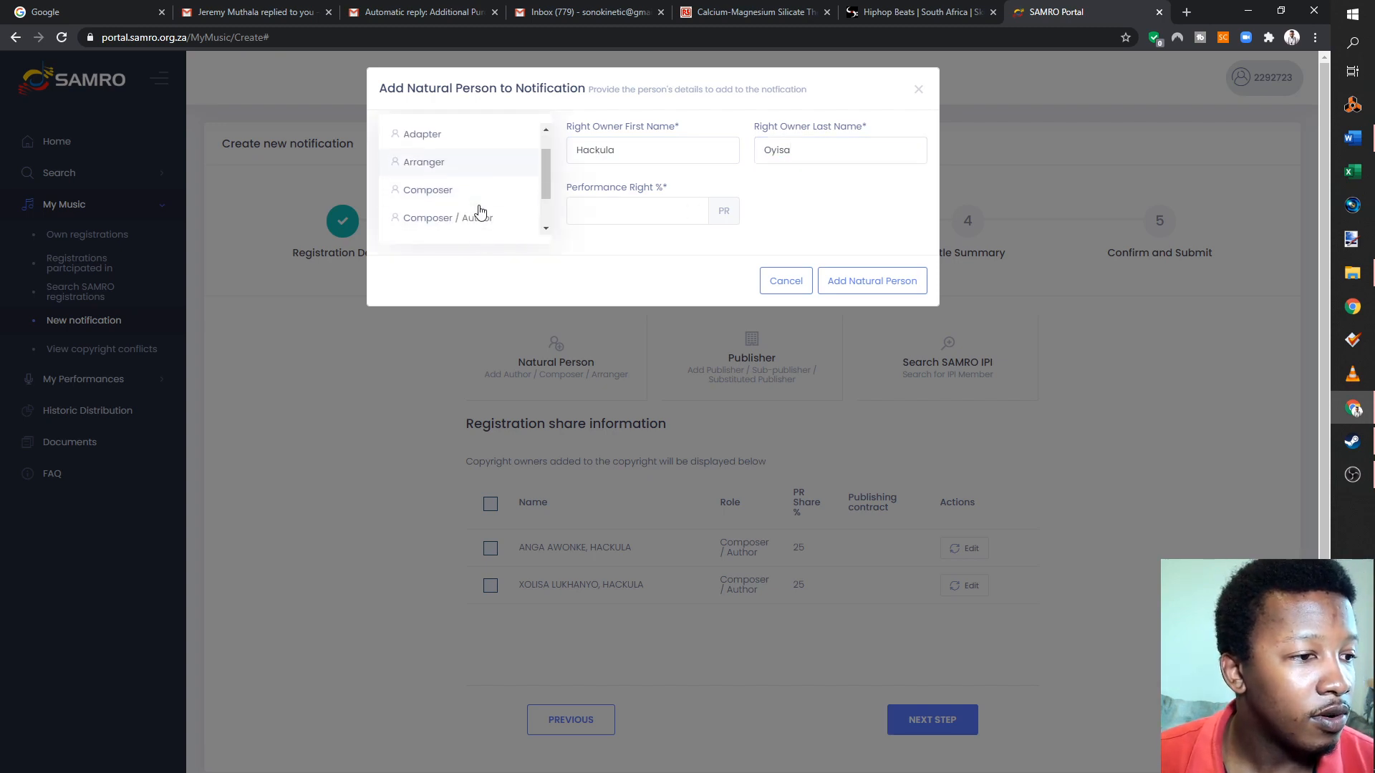
left_click(461, 137)
left_click(602, 220)
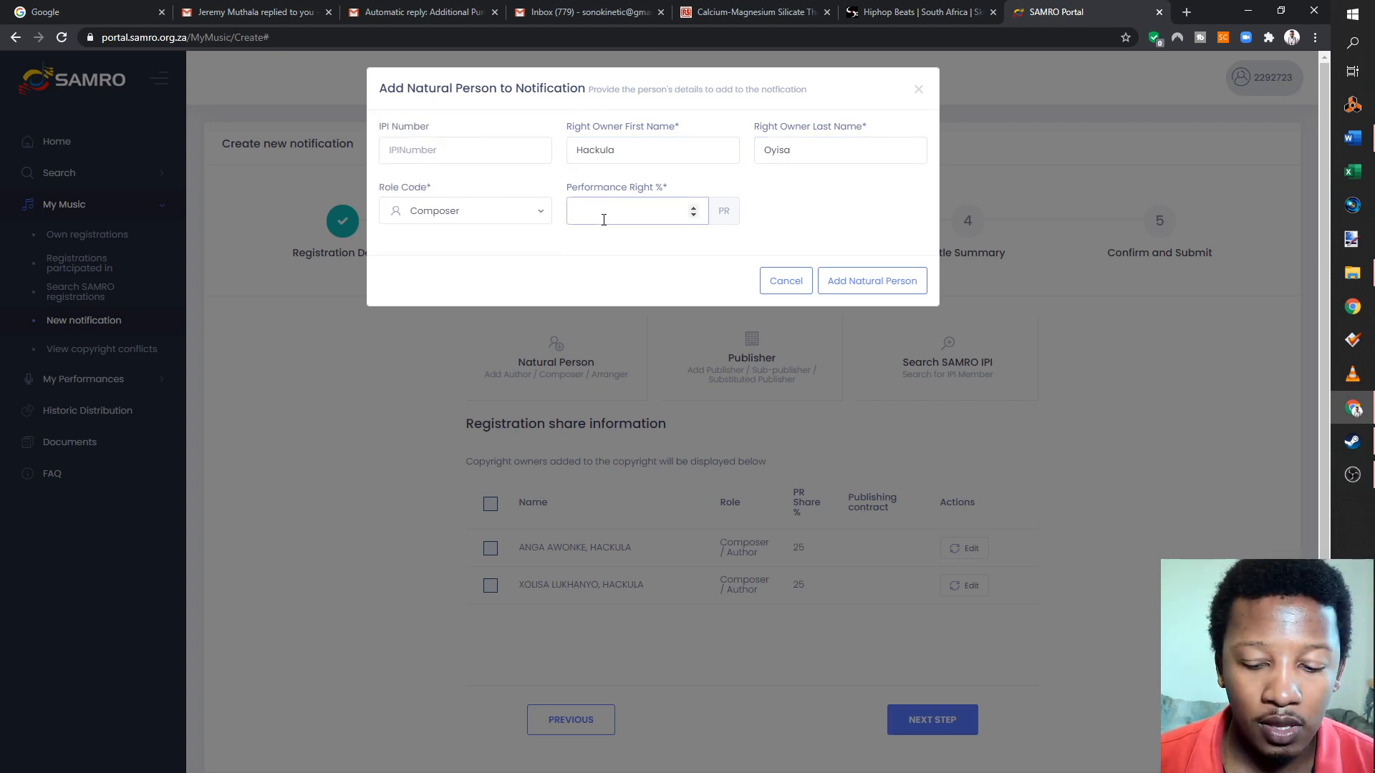
left_click(872, 281)
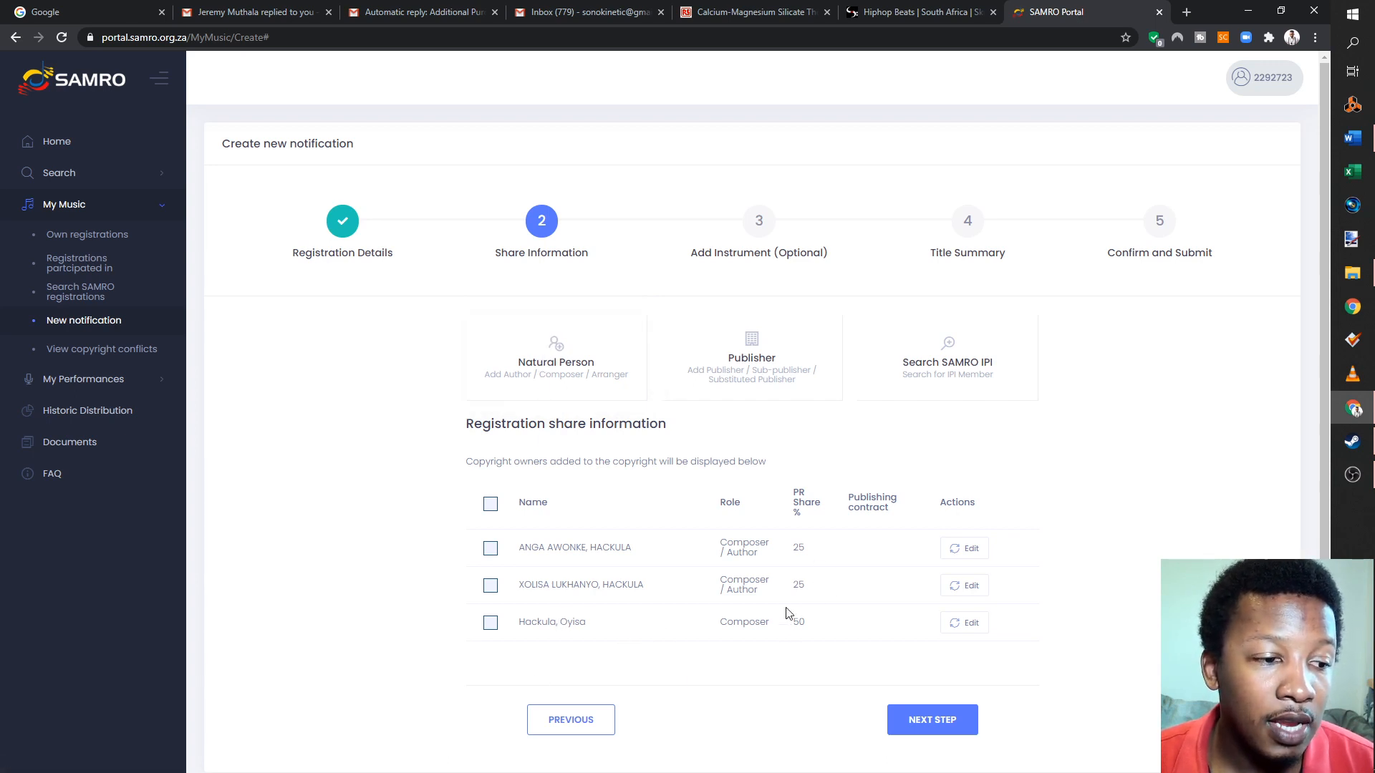
- Complete the Share Information stage and skip the optional instruments to reach the Title Summary
left_click(955, 720)
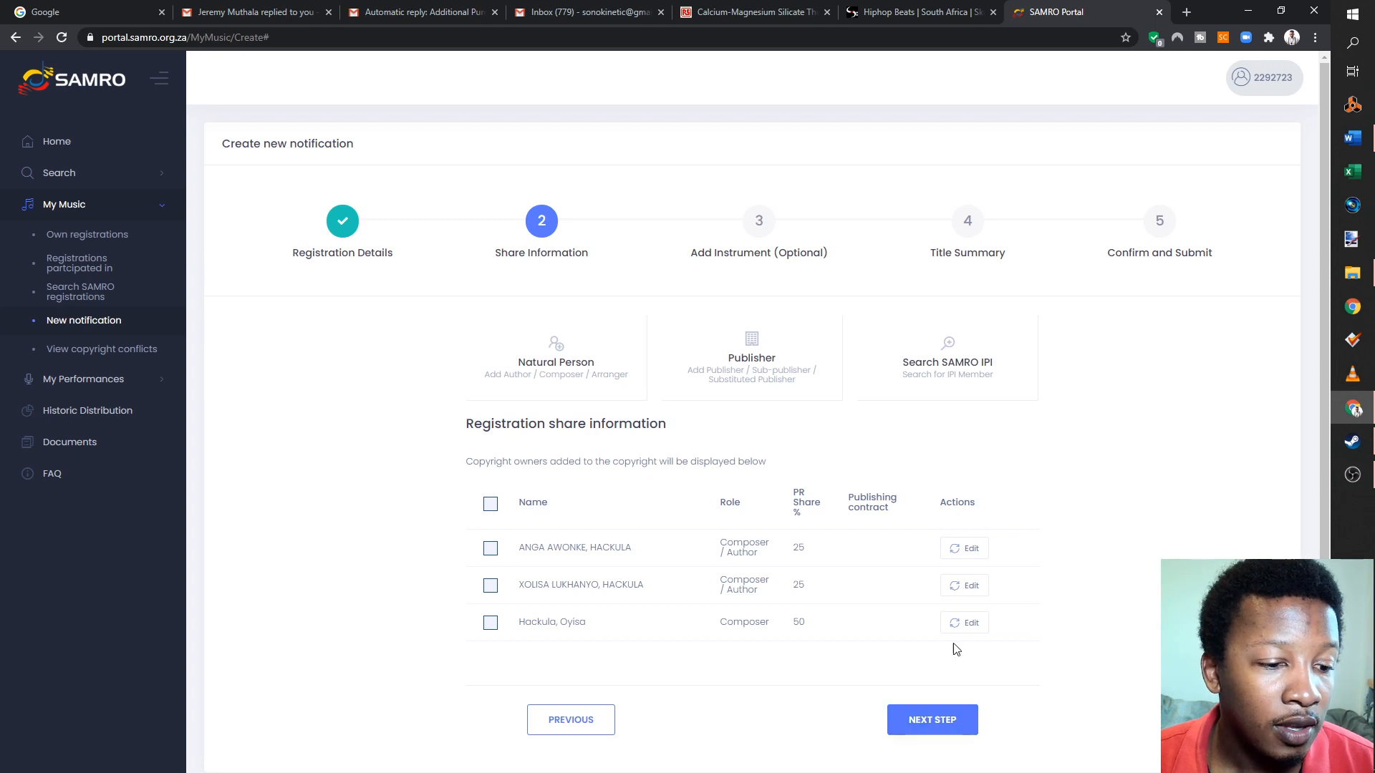
scroll(645, 430, "down", 2)
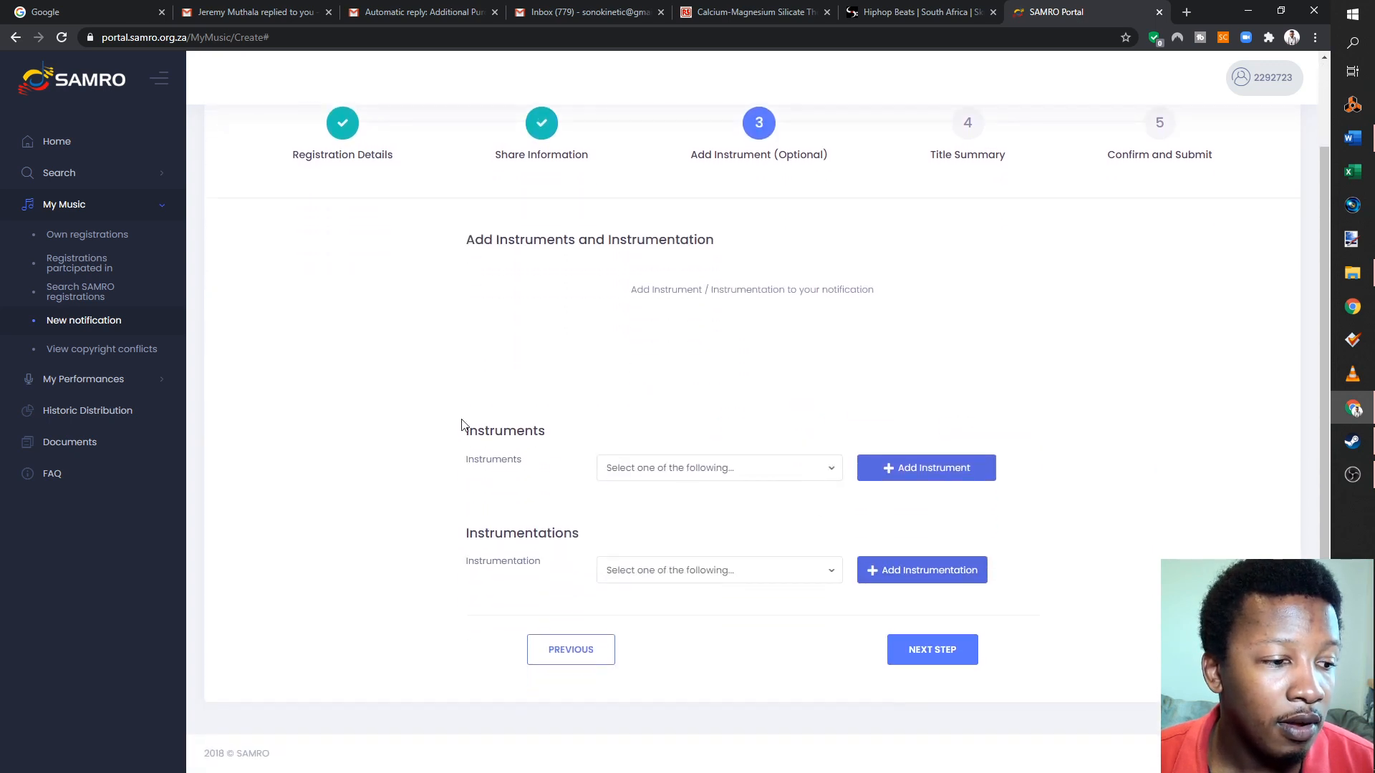
left_click(942, 651)
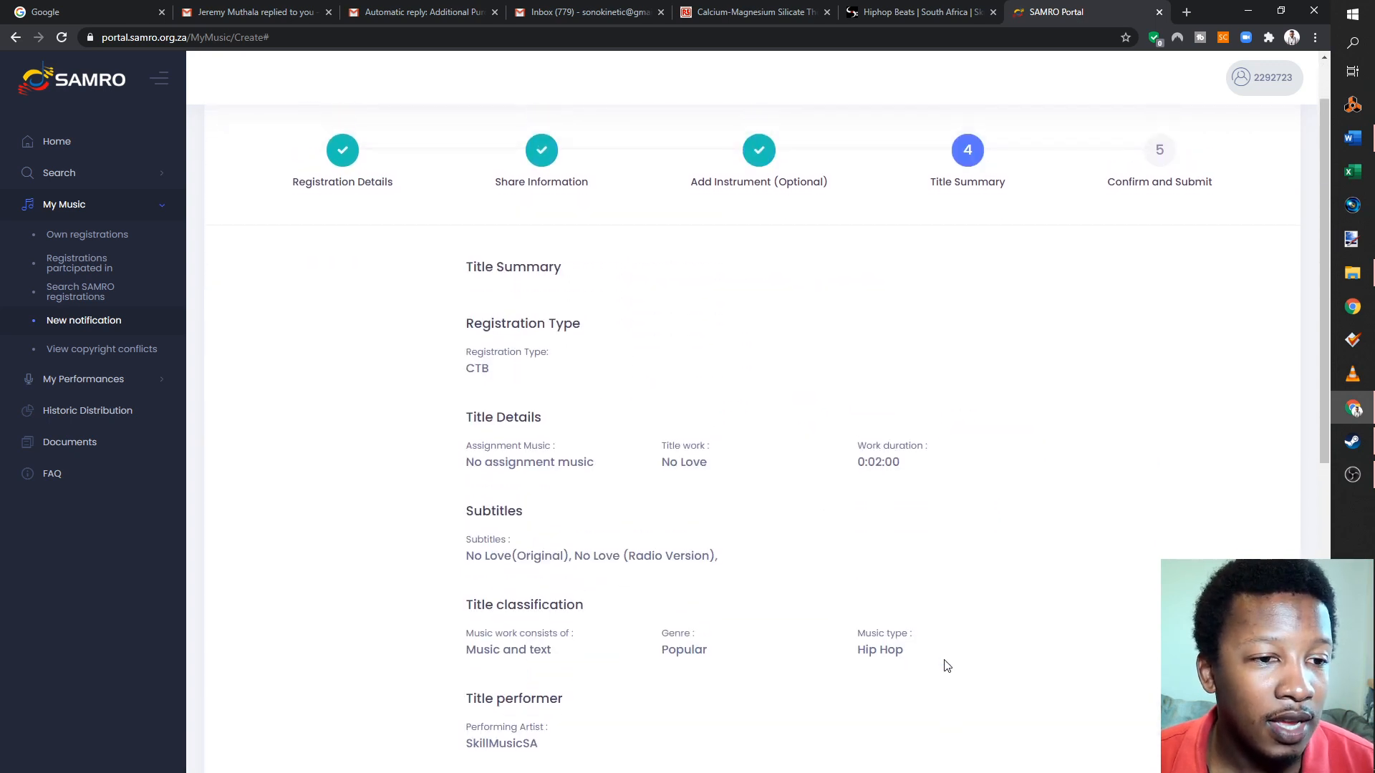
- Review the title details and right owners in the Title Summary and proceed to the Confirm and Submit stage
scroll(571, 408, "down", 9)
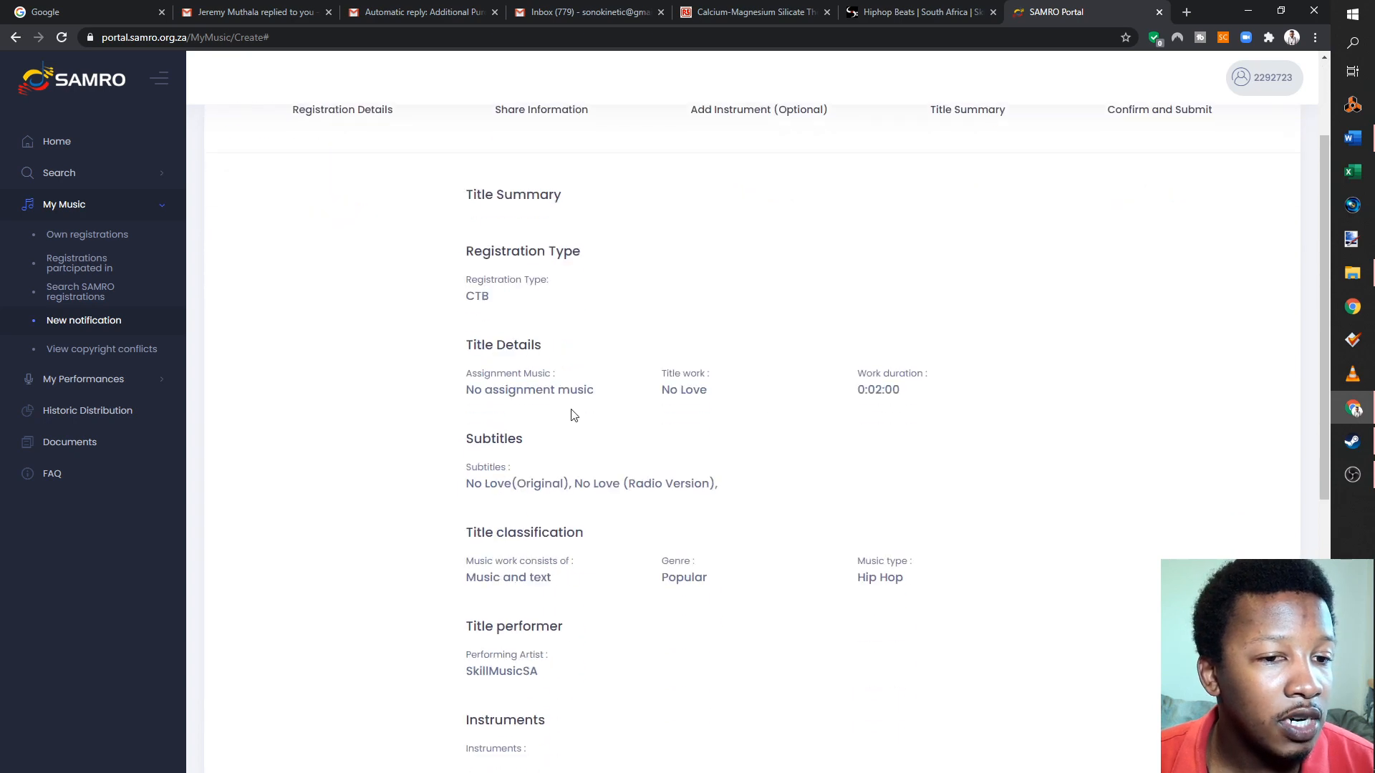
scroll(645, 430, "up", 9)
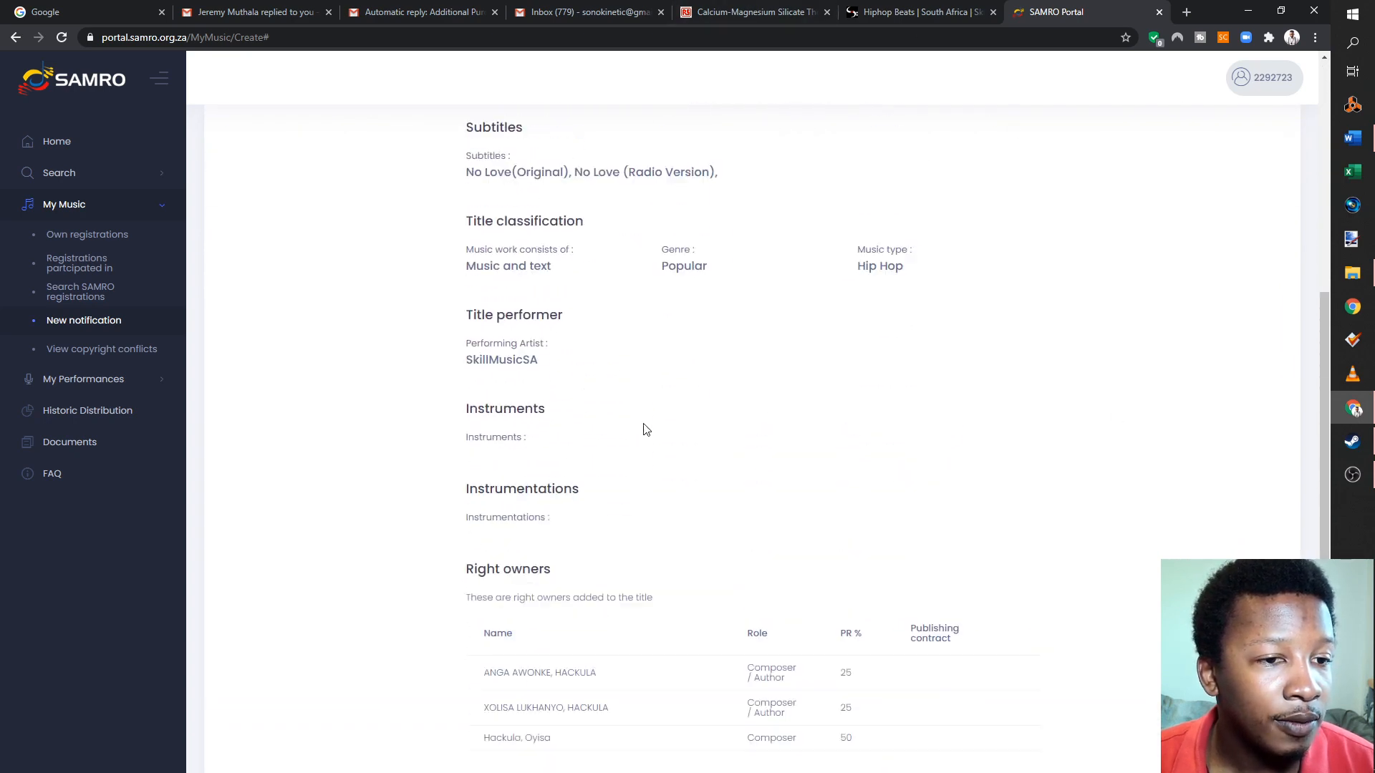
scroll(645, 426, "down", 5)
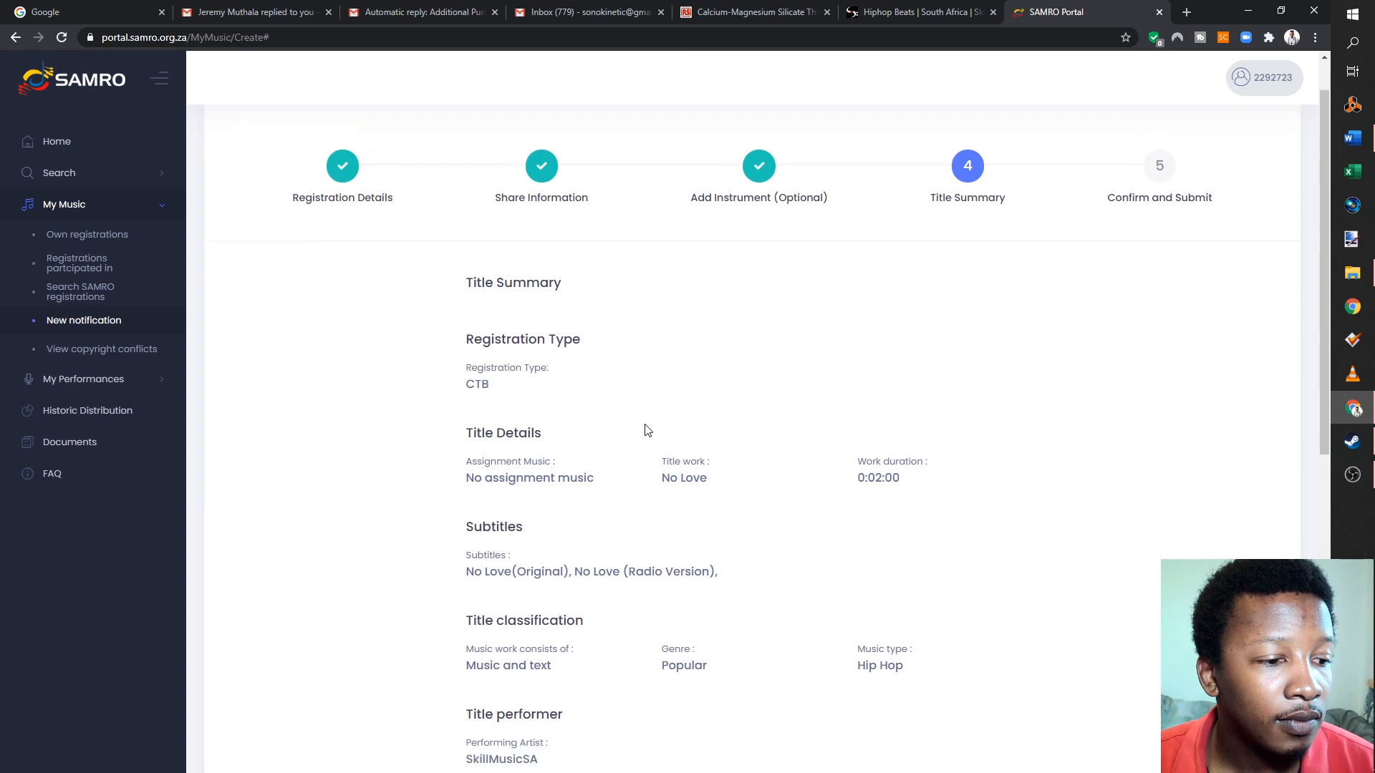
scroll(540, 549, "down", 4)
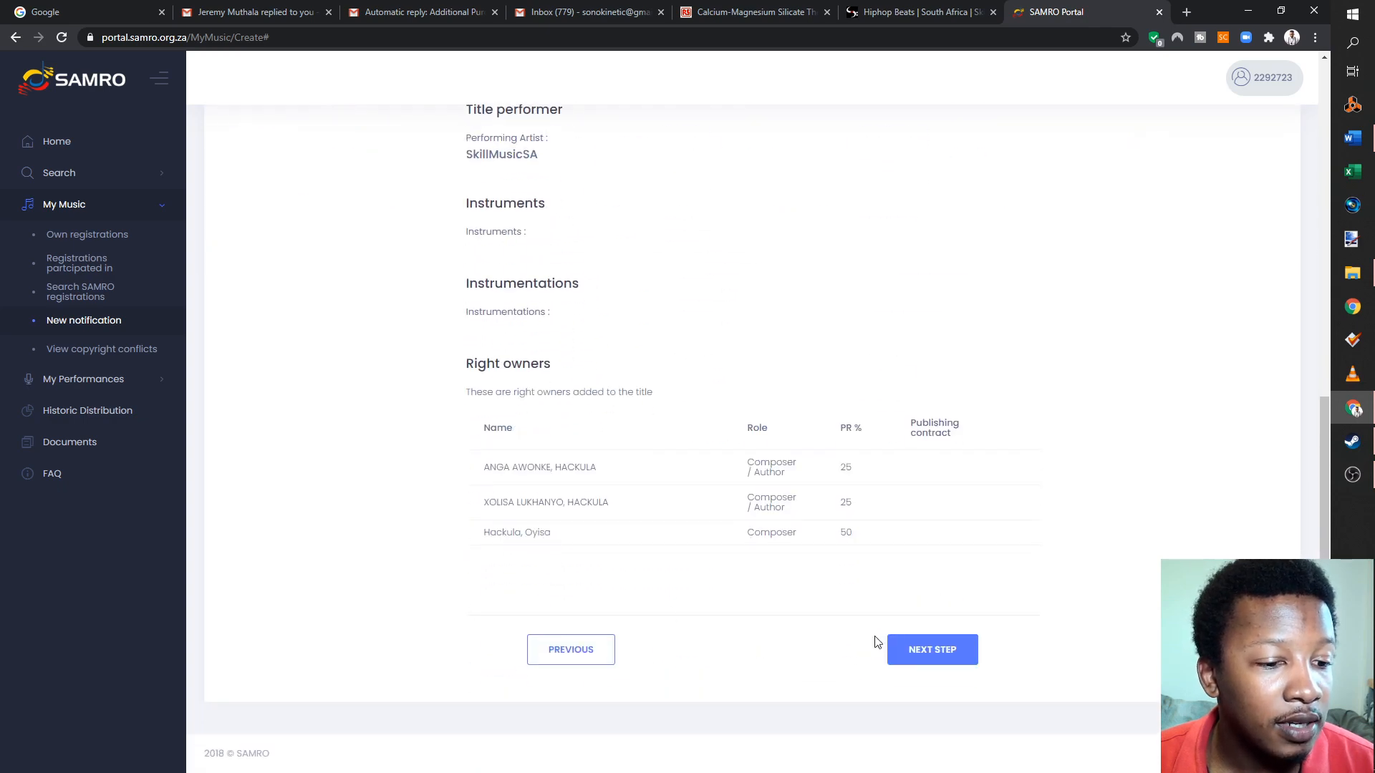
left_click(911, 644)
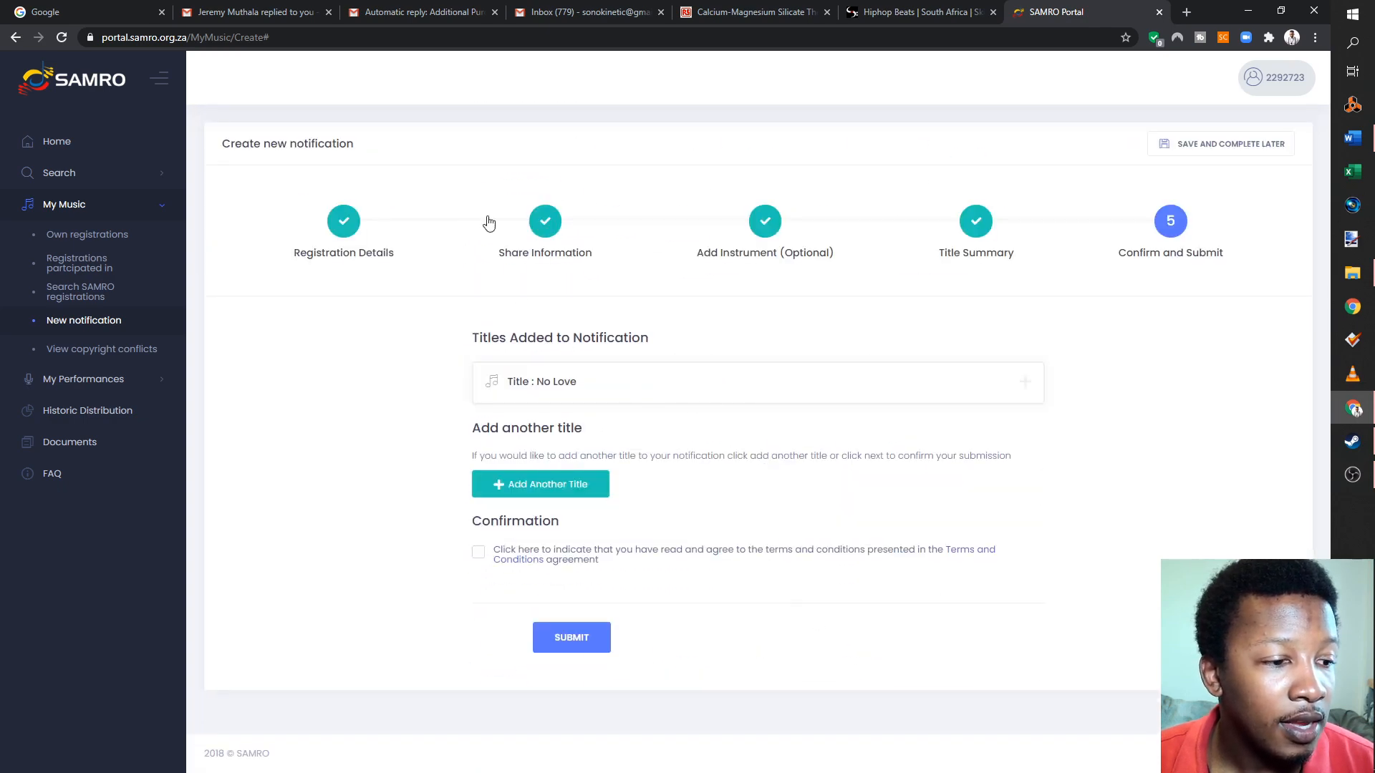